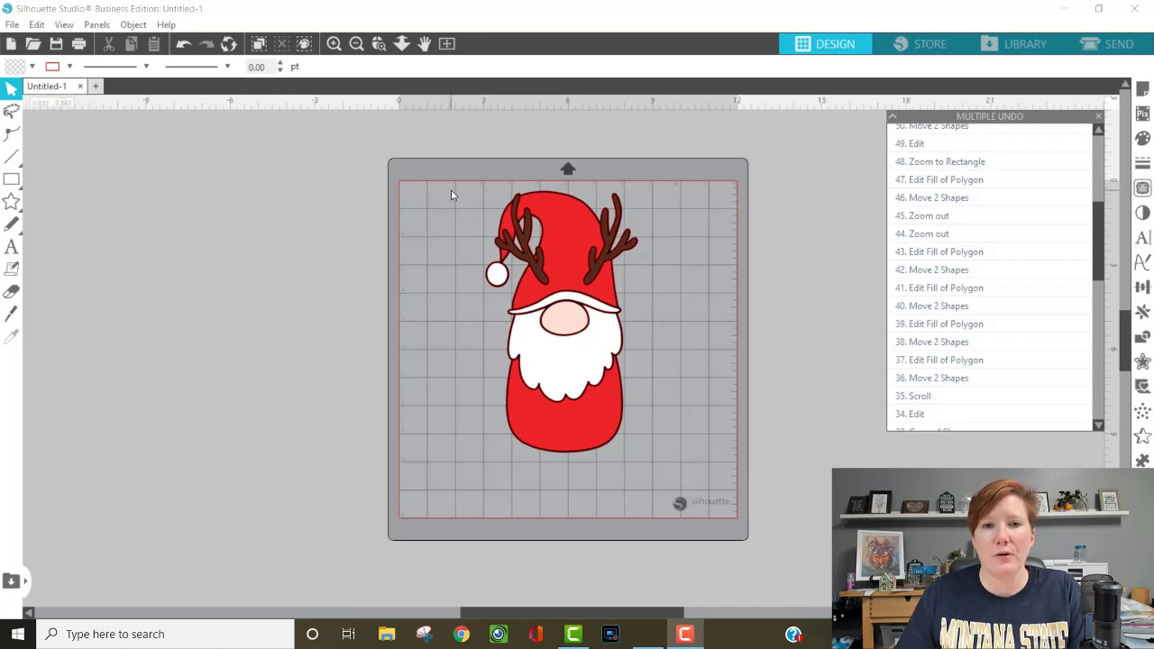
Select the whole gnome design and preview the reindeer gnome in the design library.
left_click_drag(453, 194, 634, 448)
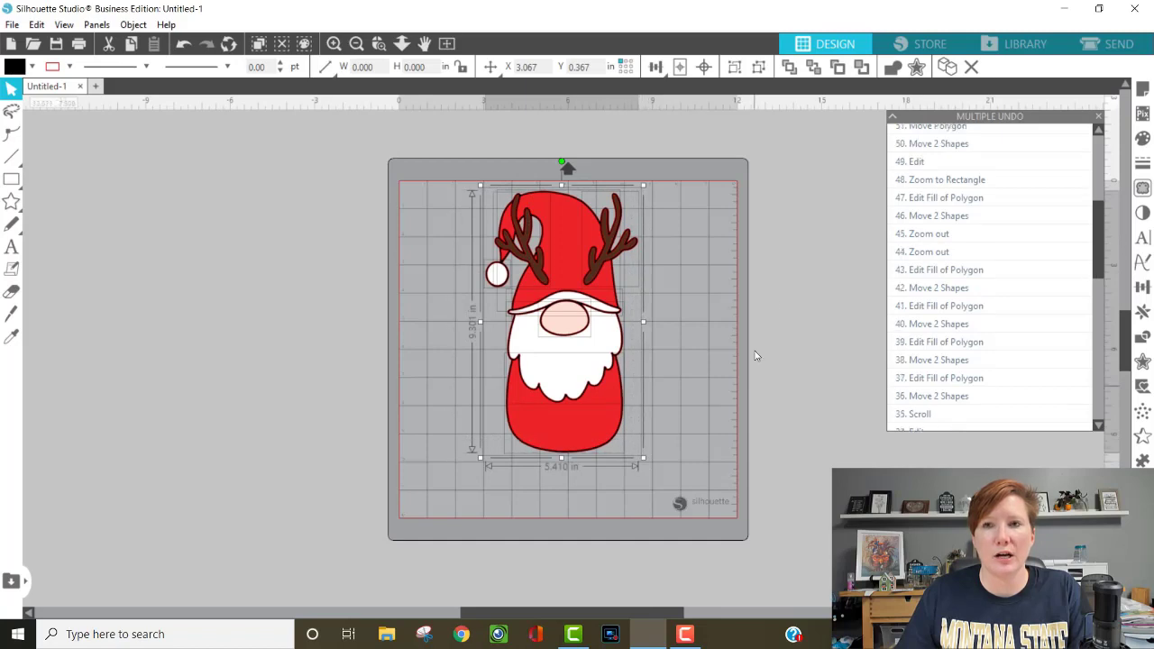
left_click(993, 45)
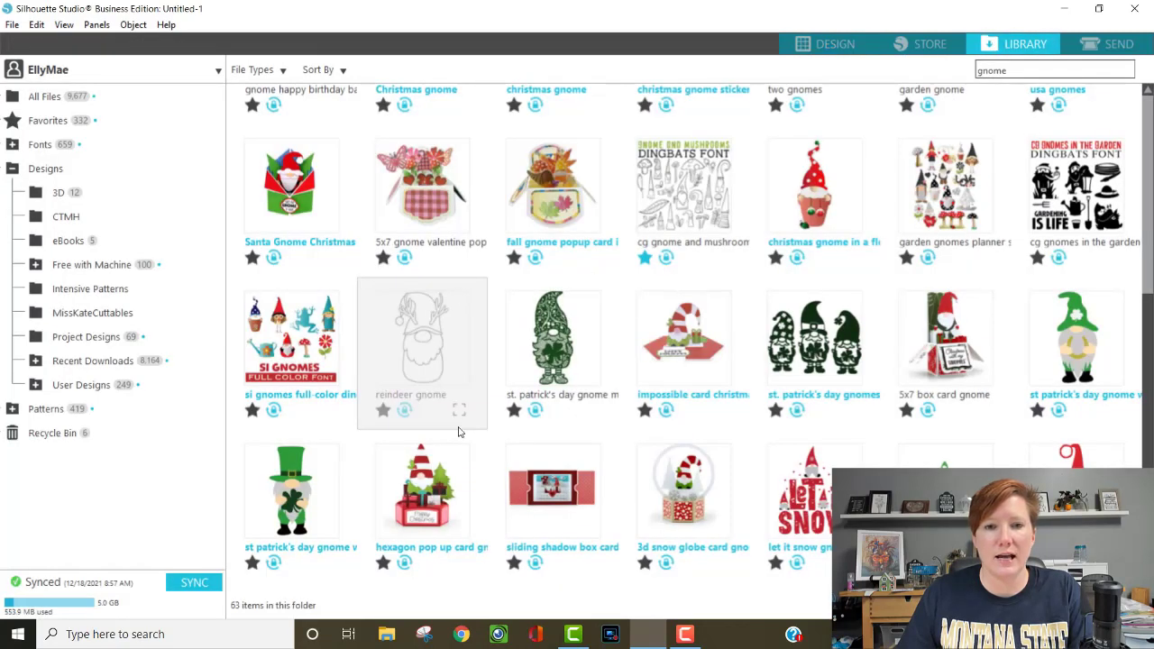
left_click(459, 411)
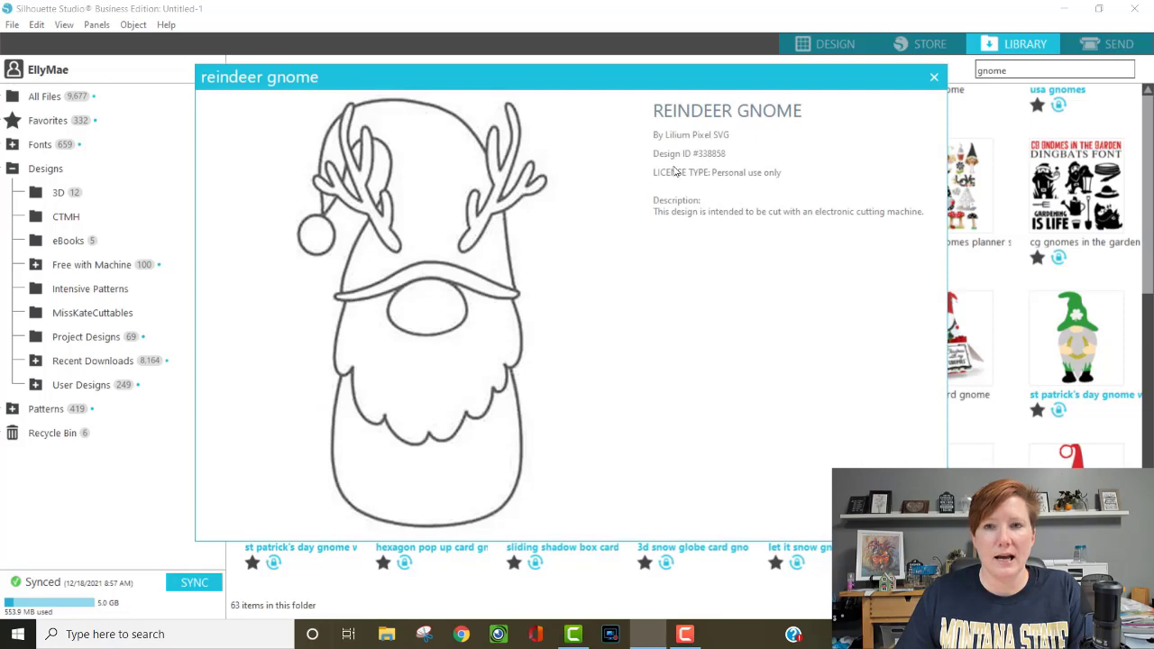
left_click(931, 78)
left_click(824, 44)
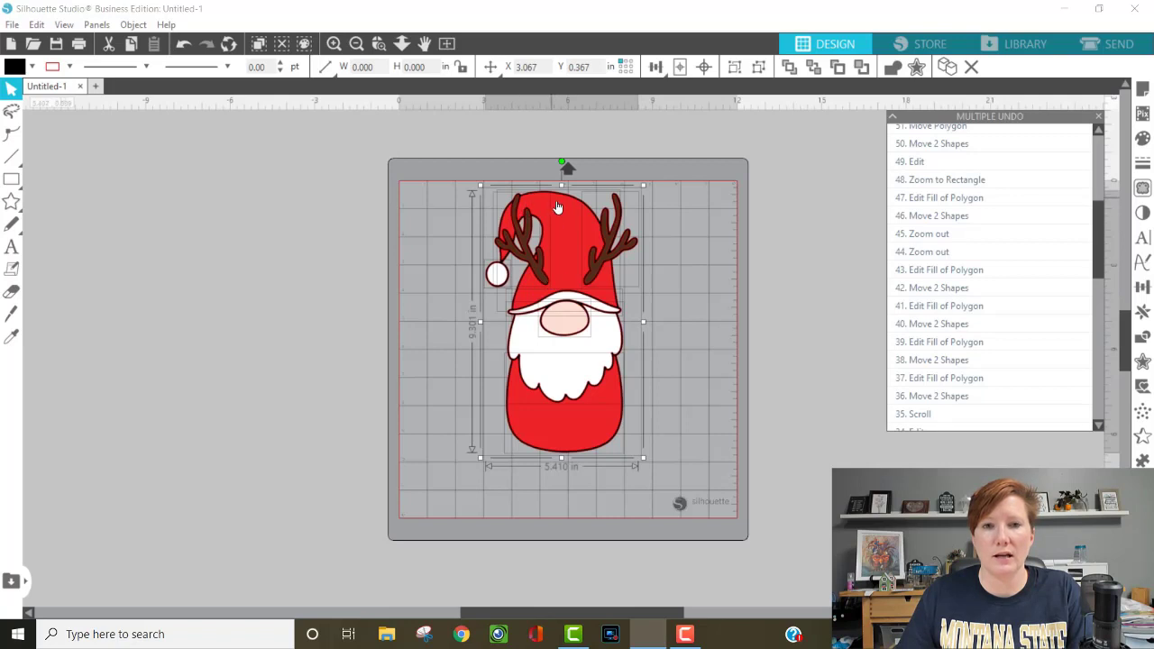
Group all of the reindeer gnome's pieces into one object.
right_click(563, 269)
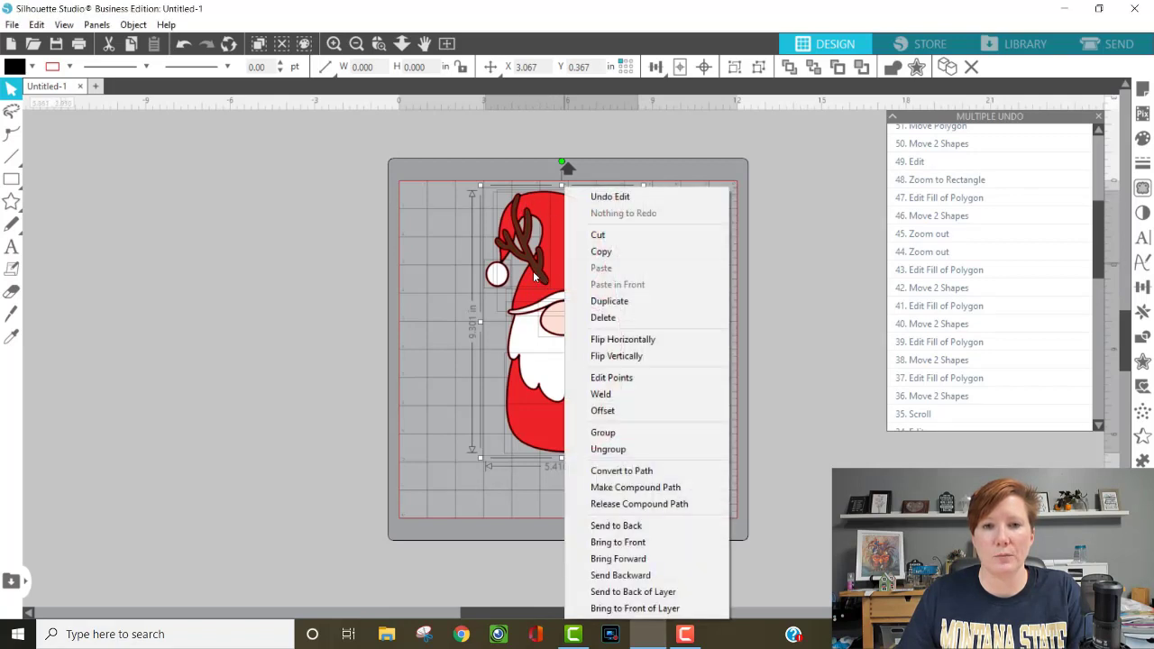
left_click(453, 215)
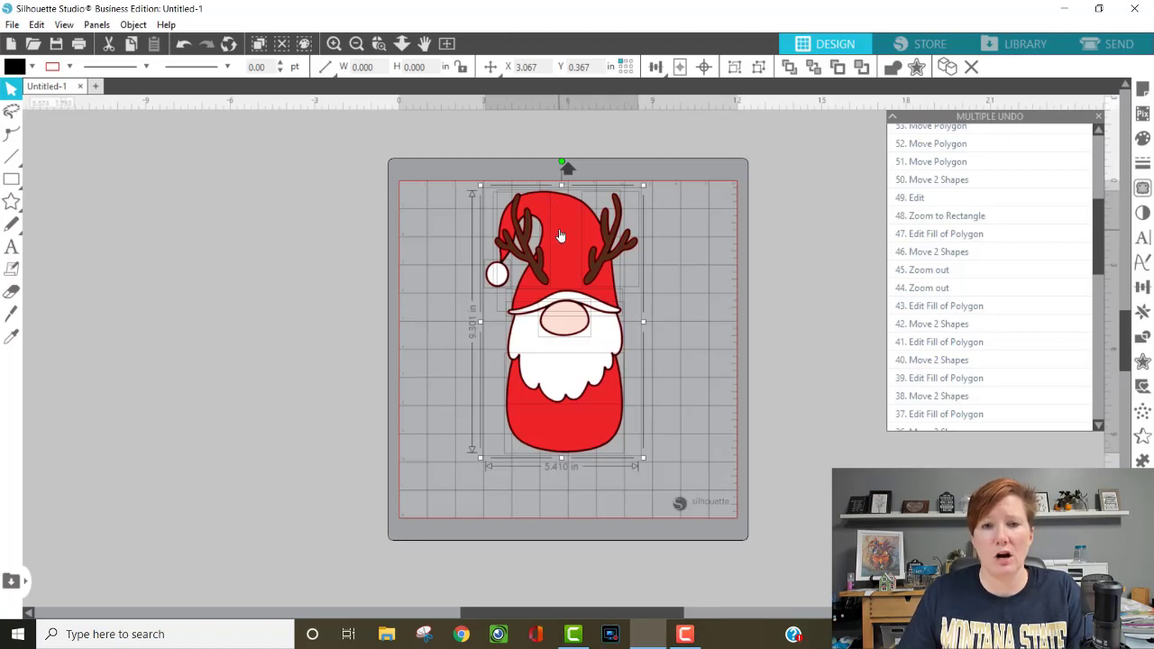
right_click(559, 233)
left_click(620, 434)
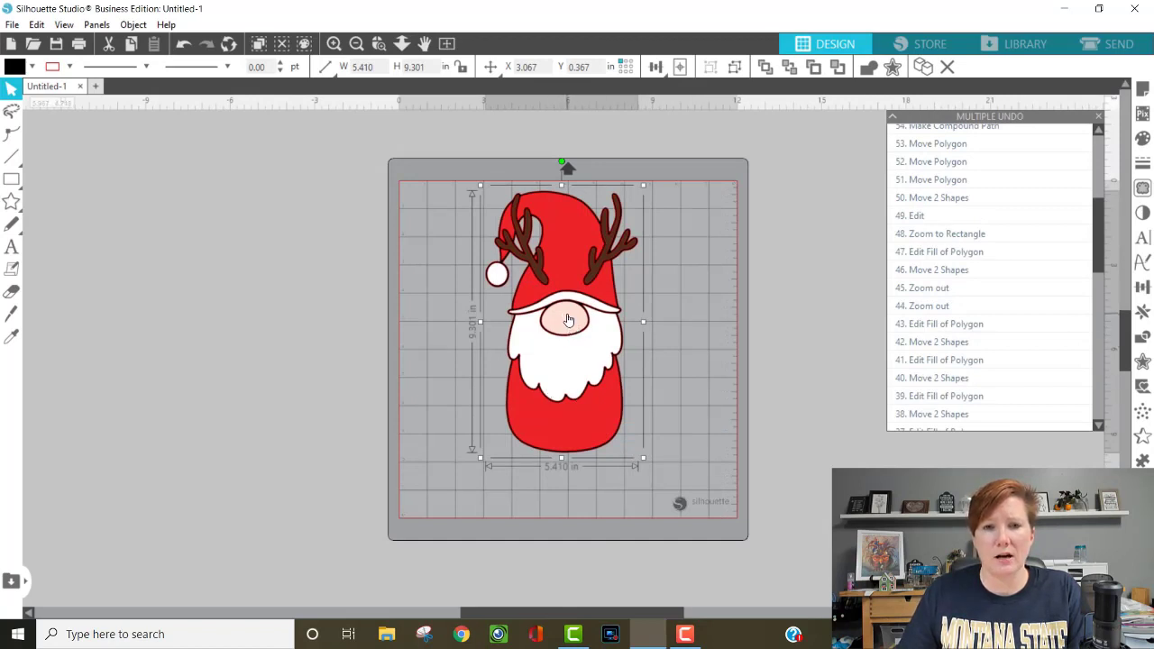
Duplicate the gnome, moving the copy off the mat left and the original off right.
right_click(568, 321)
left_click(644, 317)
left_click_drag(577, 304, 156, 284)
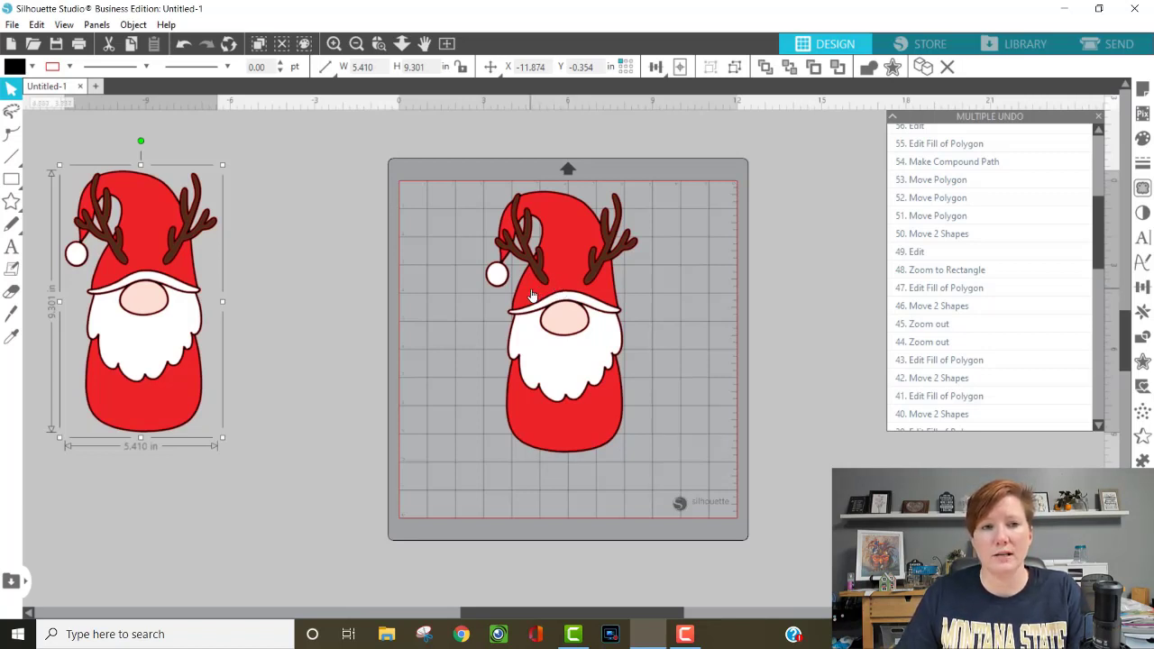
left_click_drag(532, 295, 803, 302)
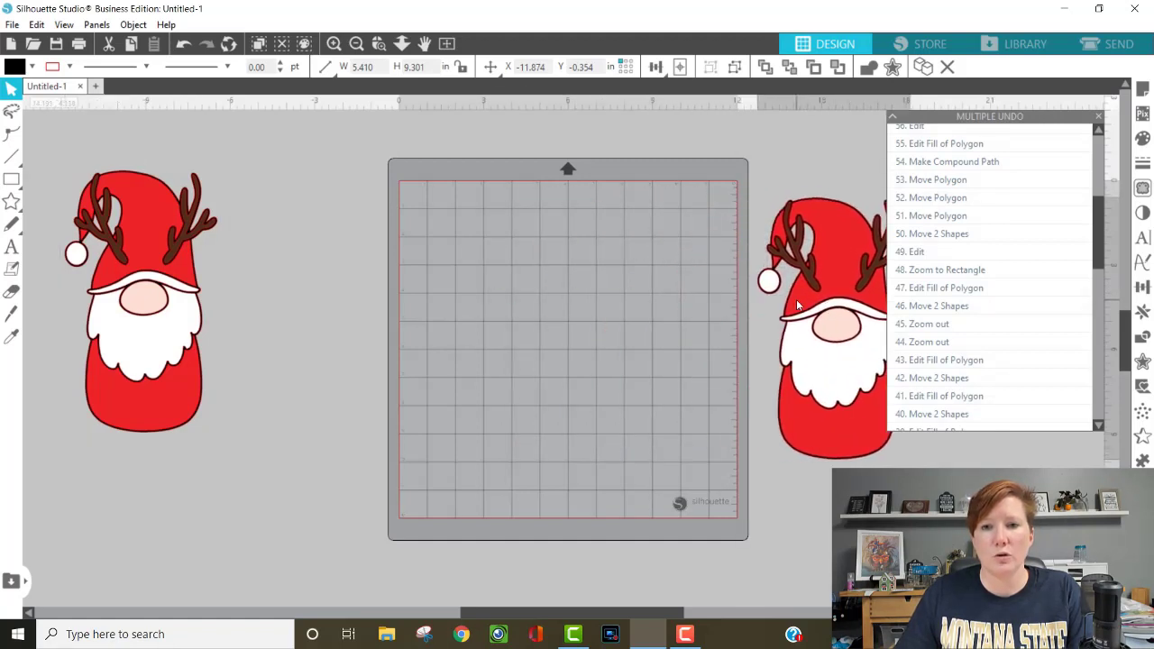
Create a new 10 × 7 inch Card project with the New Project Wizard.
left_click(250, 355)
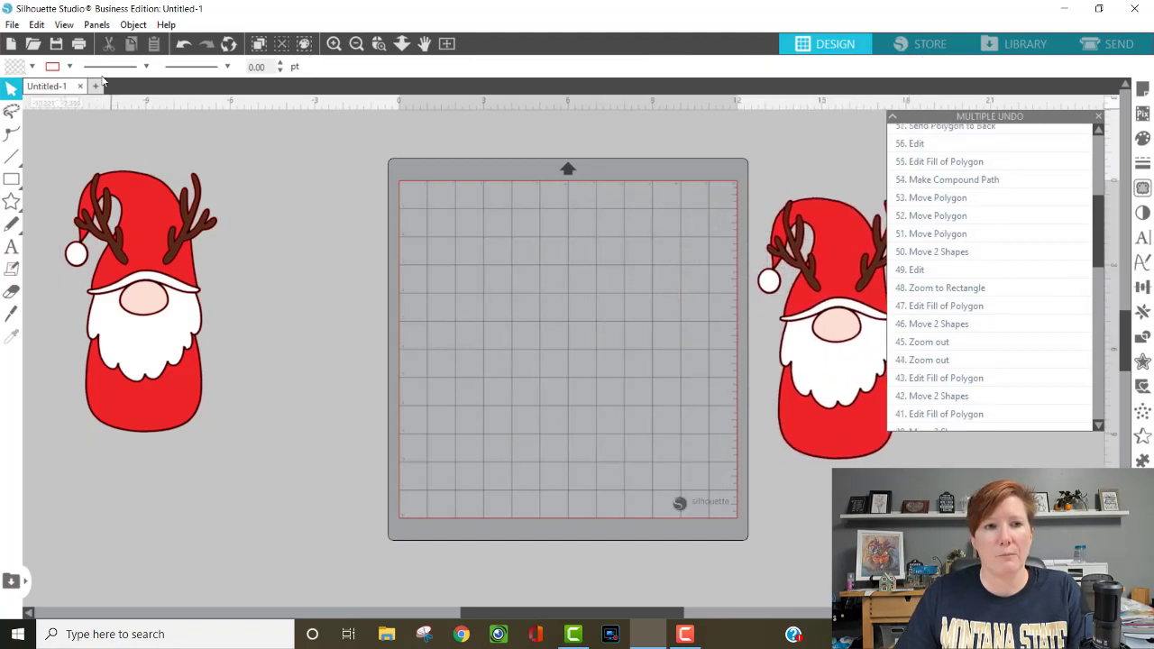
left_click(11, 25)
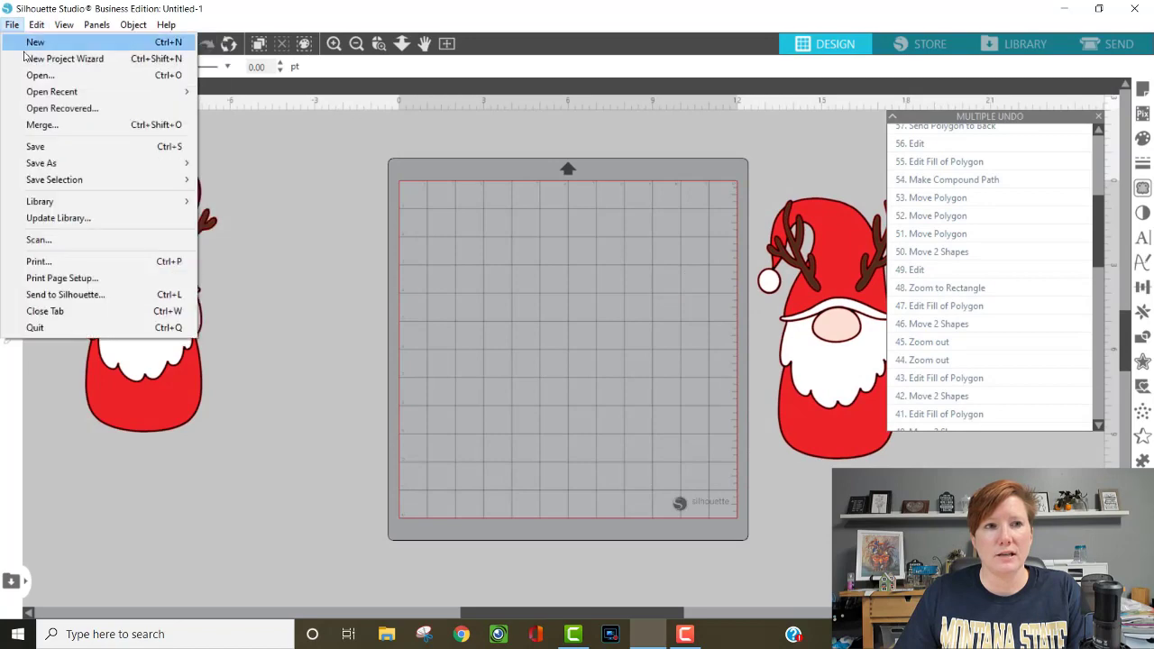
left_click(35, 60)
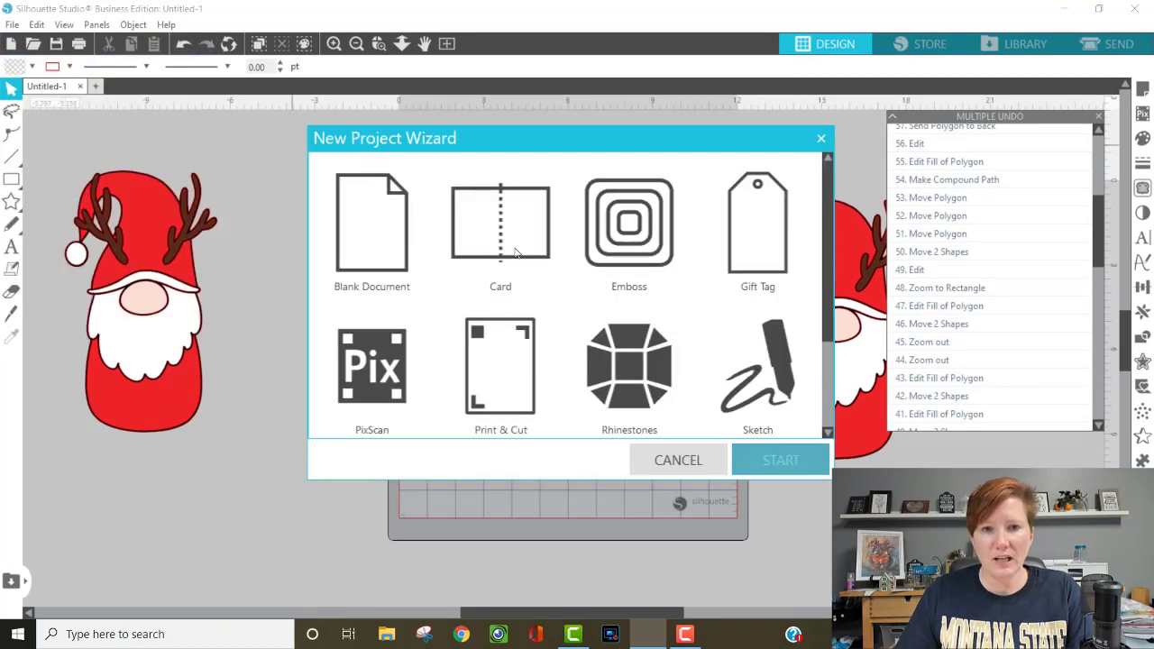
left_click(505, 251)
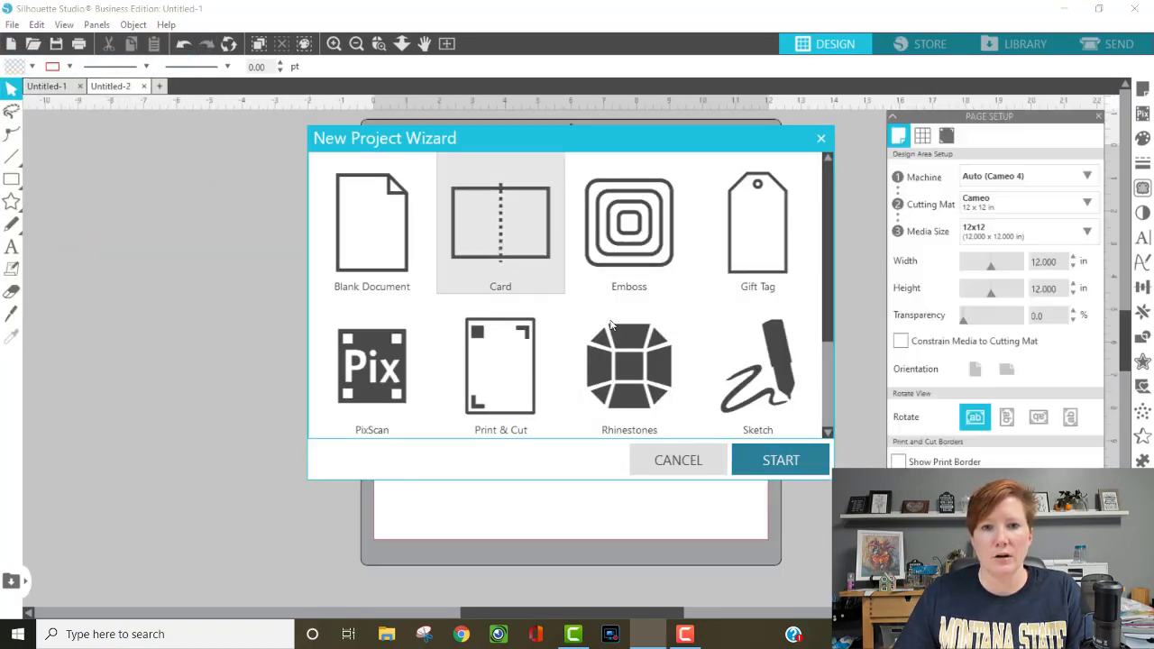
left_click(555, 166)
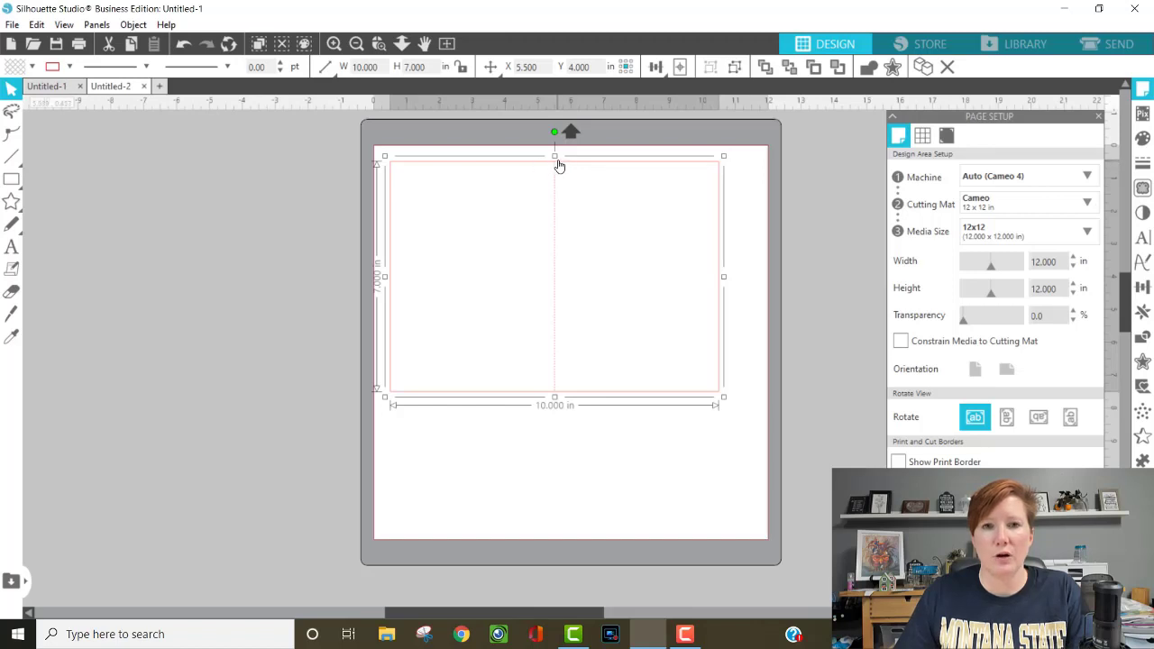
Ungroup the card and give its vertical fold line a long-dash style, trimming its top slightly.
right_click(561, 168)
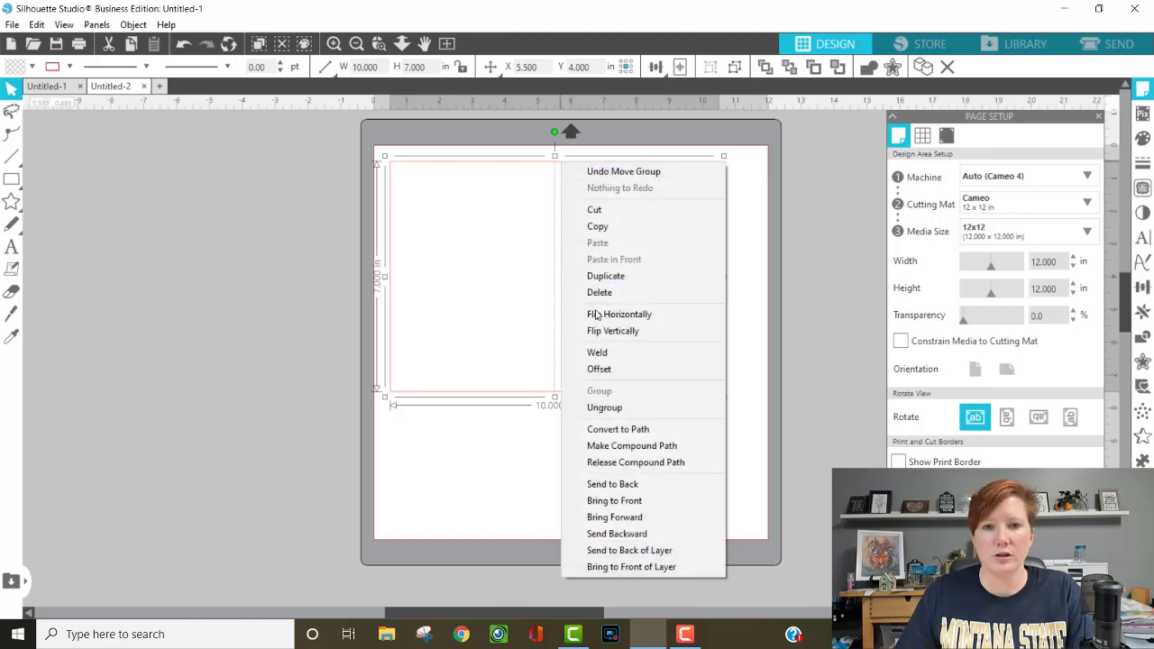
left_click(611, 407)
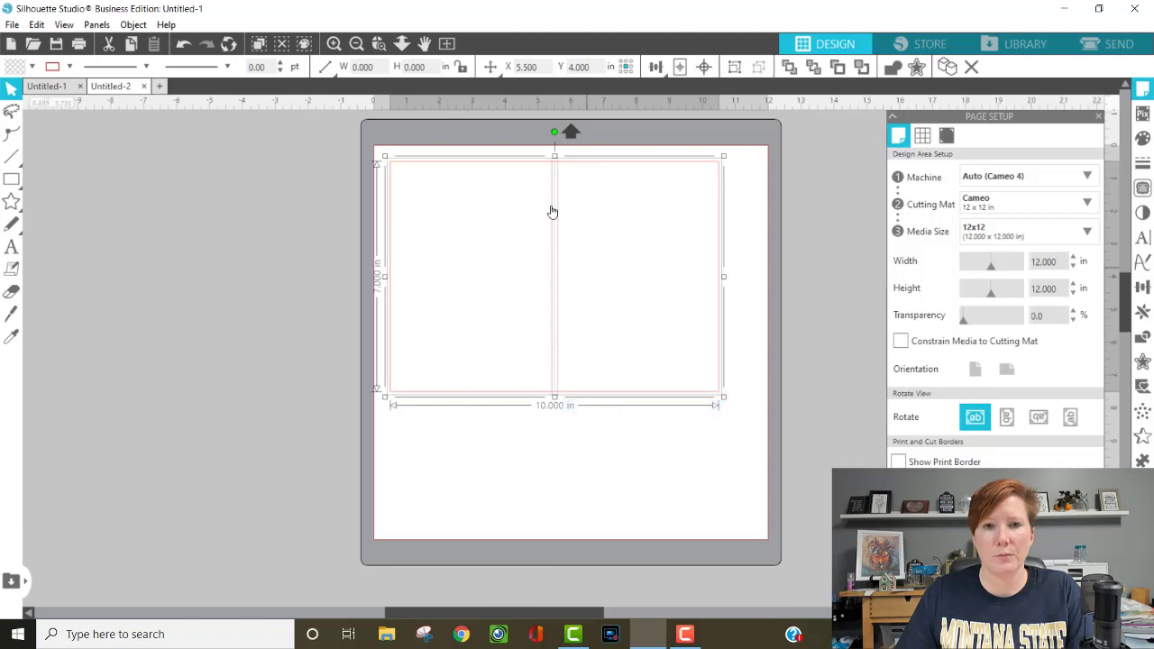
left_click(575, 195)
left_click(555, 178)
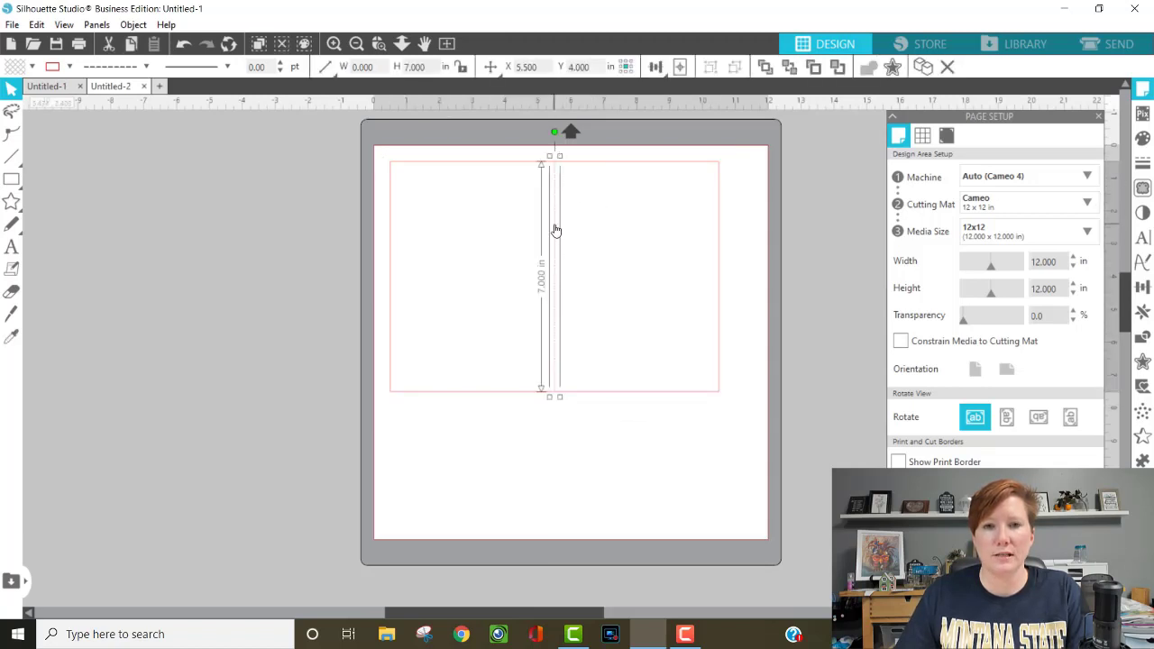
left_click(1144, 163)
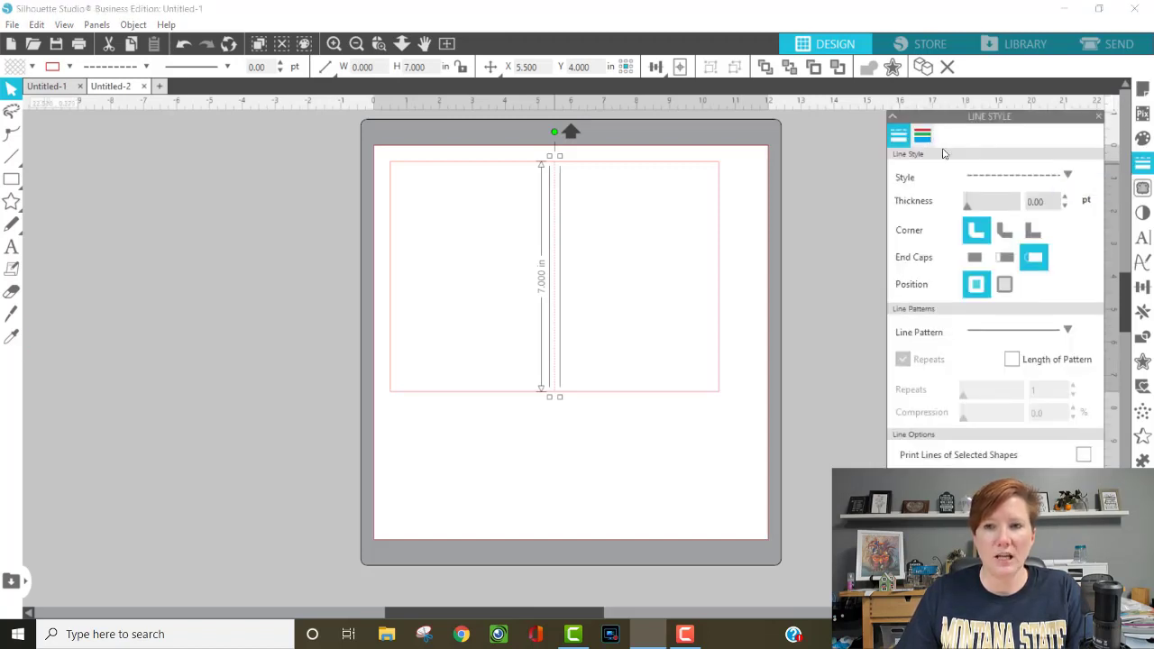
left_click(1068, 178)
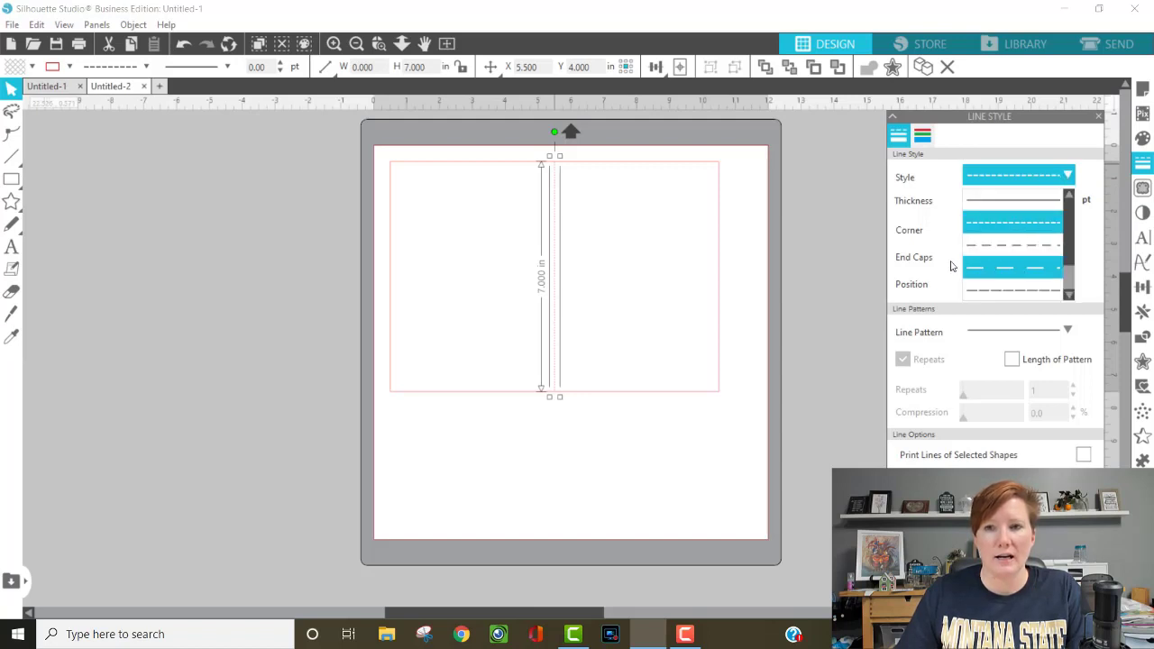
left_click(982, 266)
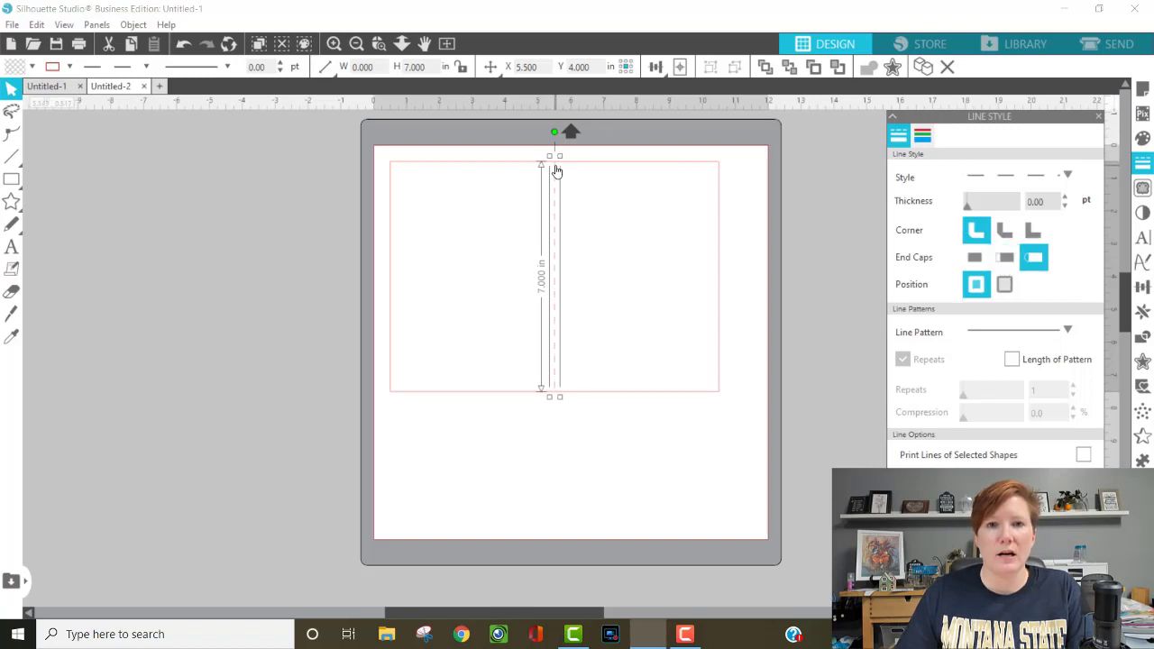
left_click_drag(559, 156, 558, 166)
Center the fold line on the card and move the card up and left on the mat.
left_click(577, 207)
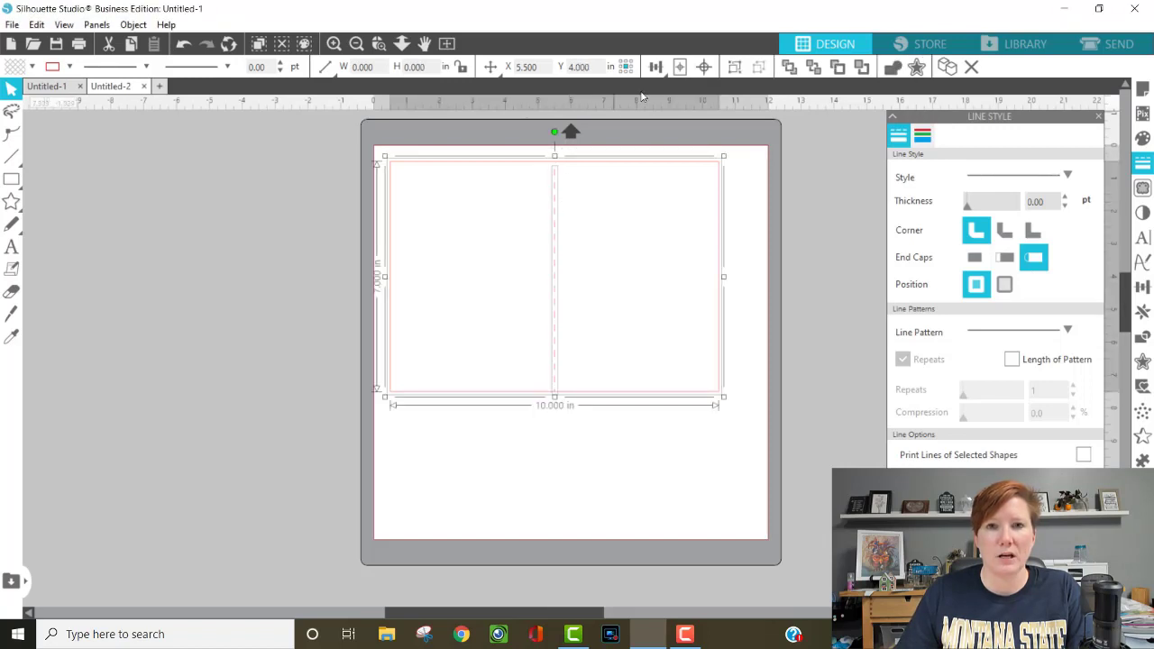
left_click(655, 67)
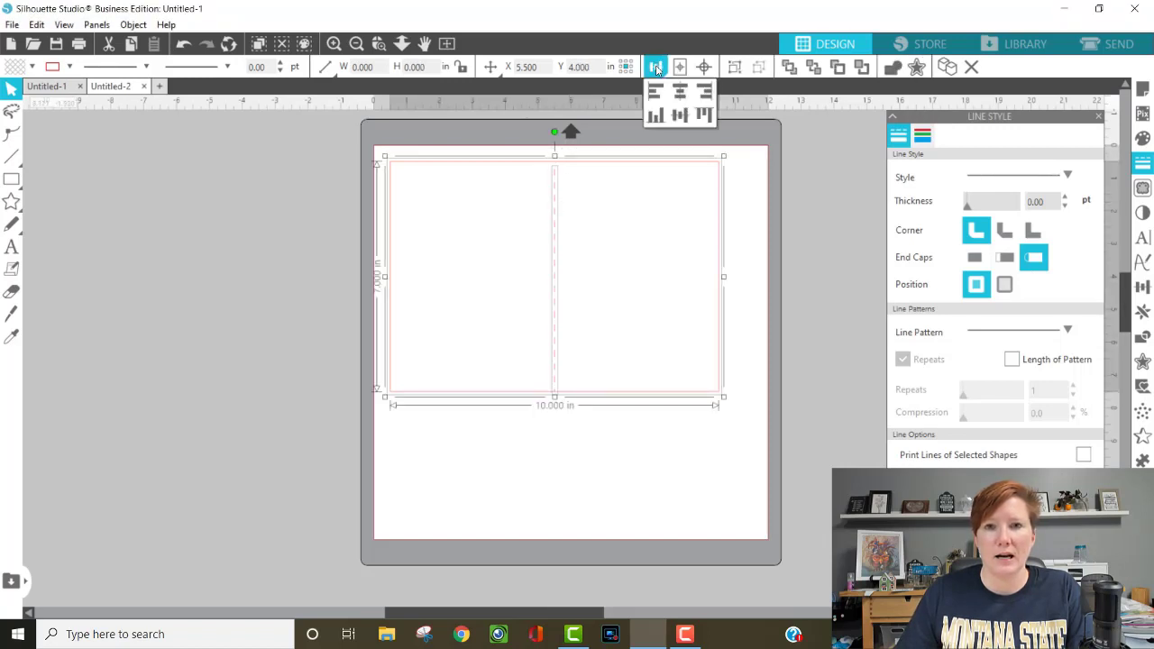
left_click(682, 117)
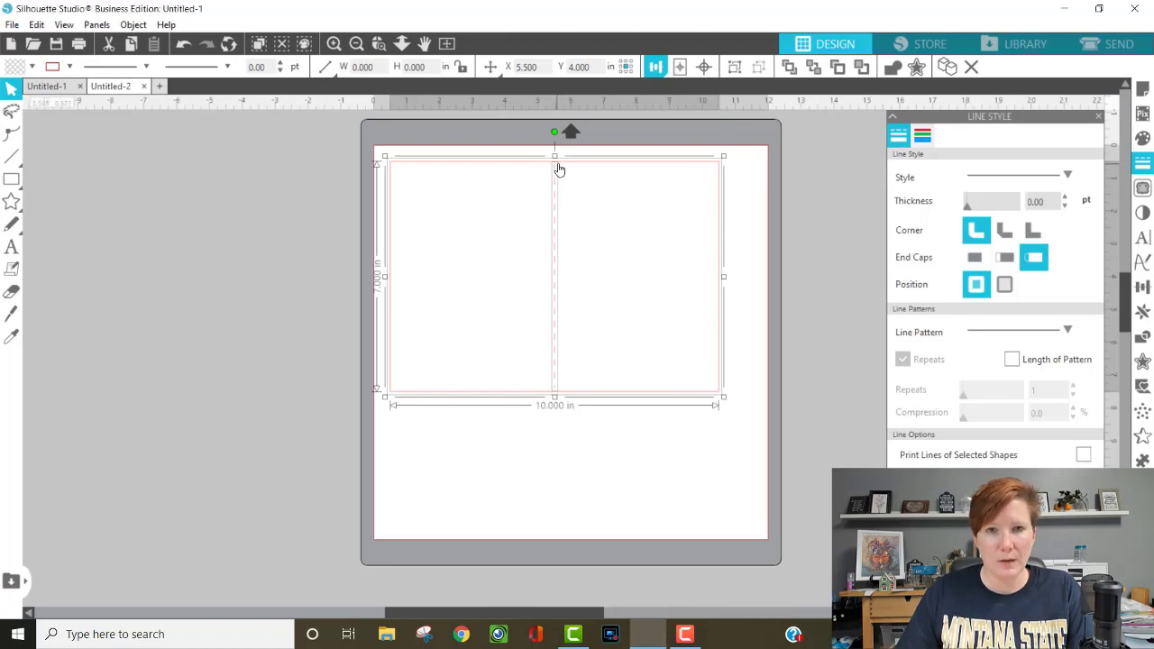
left_click_drag(559, 170, 549, 162)
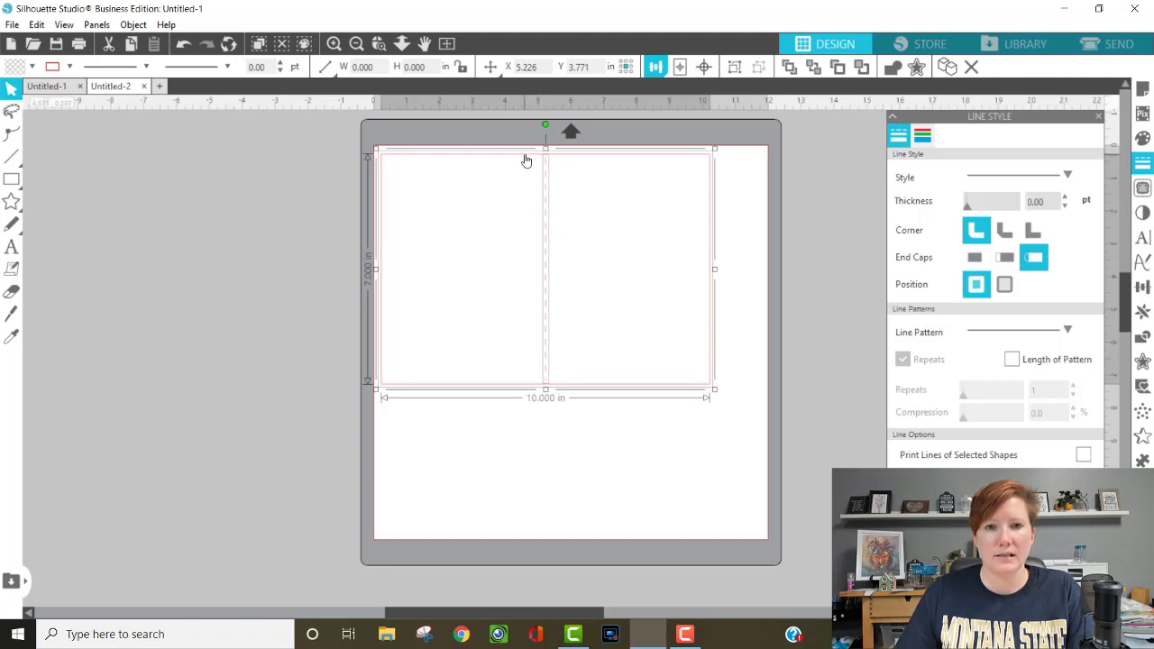
Copy the 10 × 7 in card outline and paste it onto the gnome document's mat.
right_click(526, 163)
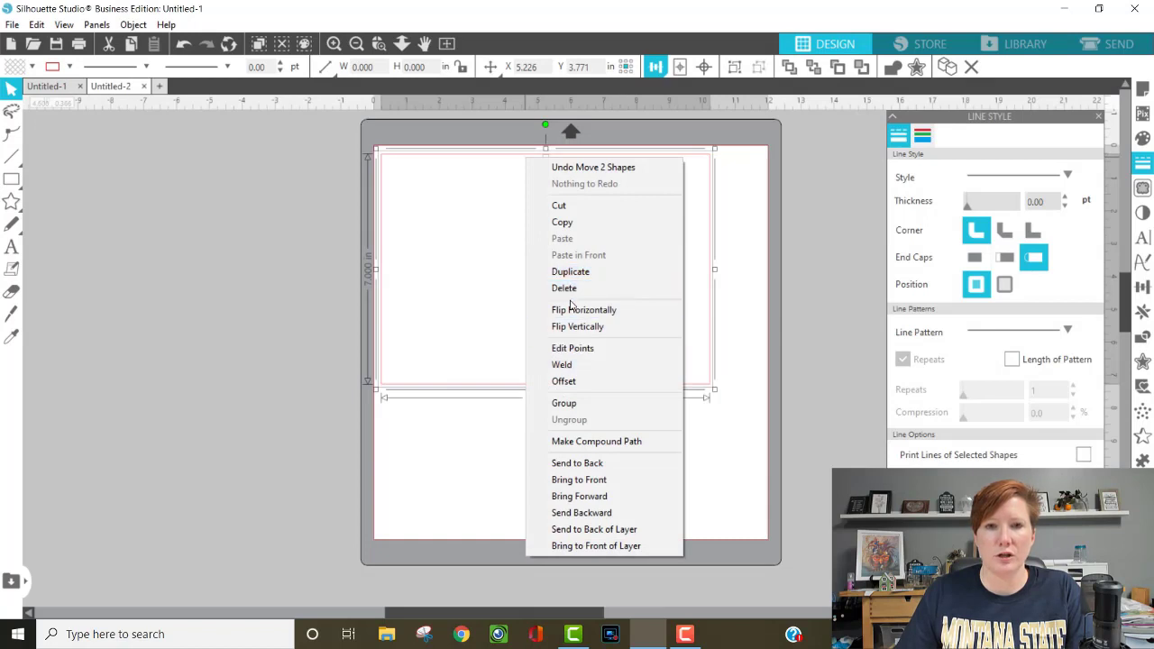
left_click(563, 222)
left_click(50, 86)
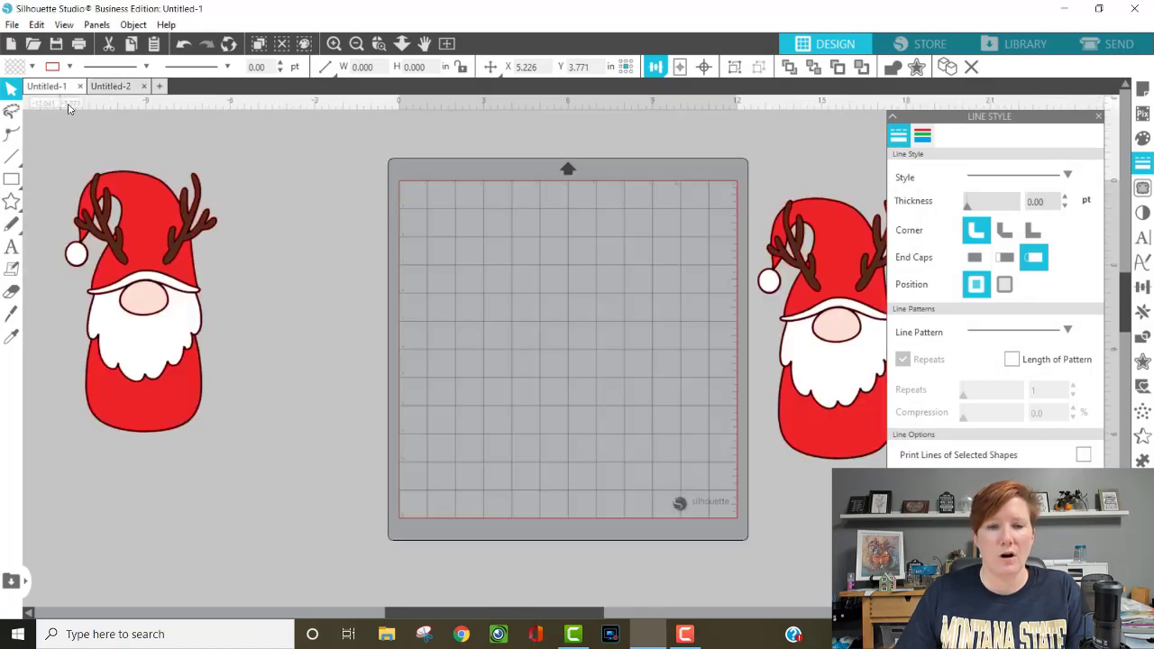
right_click(530, 214)
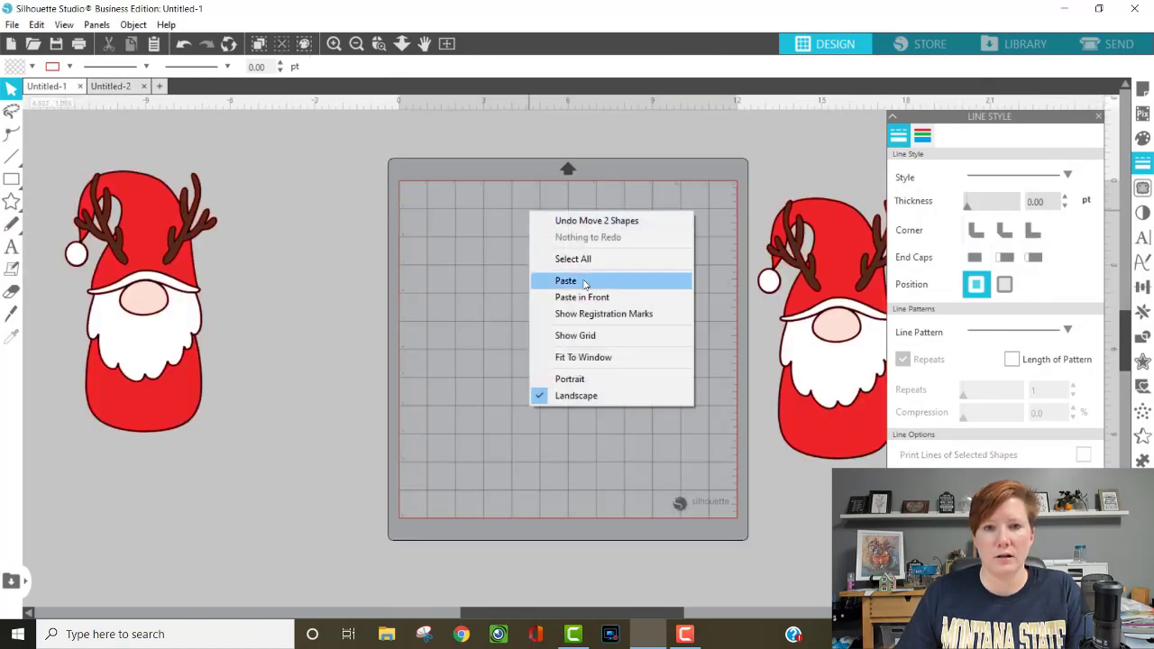
left_click(579, 280)
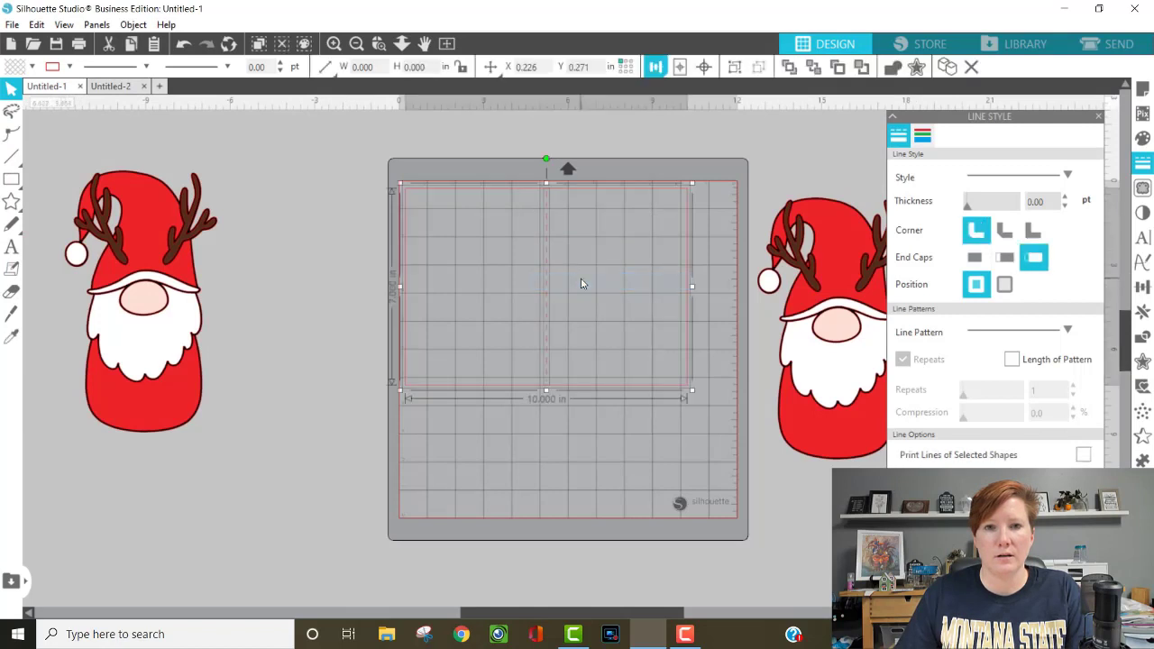
Set the mat transparency to 0% so it shows white, then reselect the card outline.
left_click(1142, 87)
left_click_drag(1010, 325, 961, 325)
left_click(604, 449)
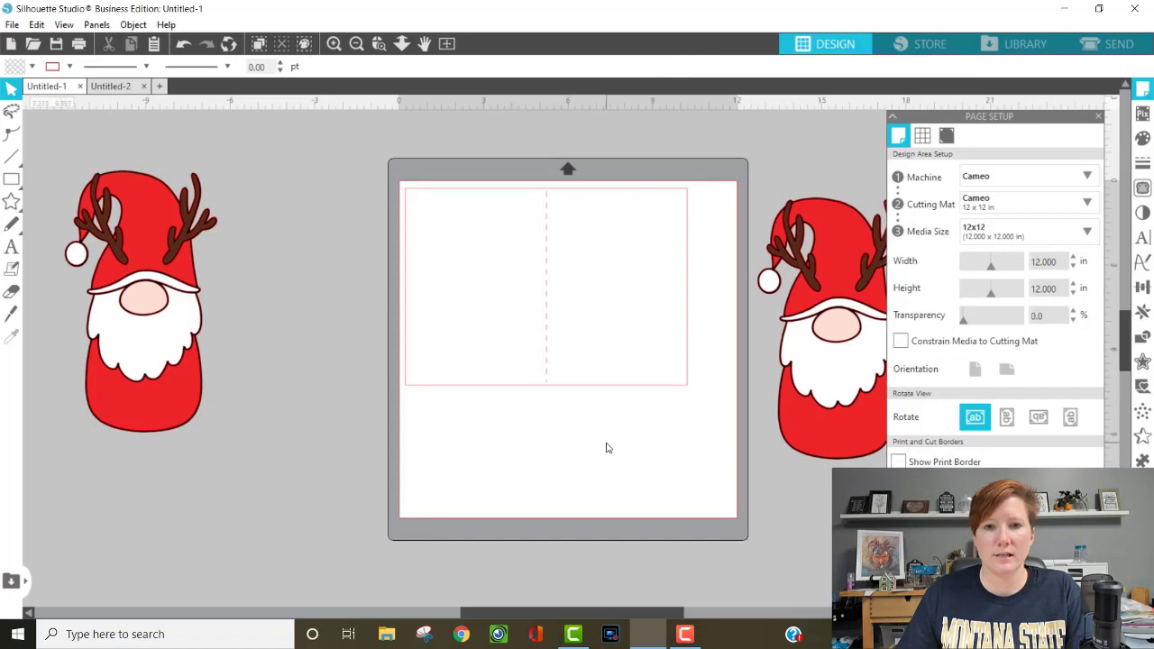
left_click(591, 384)
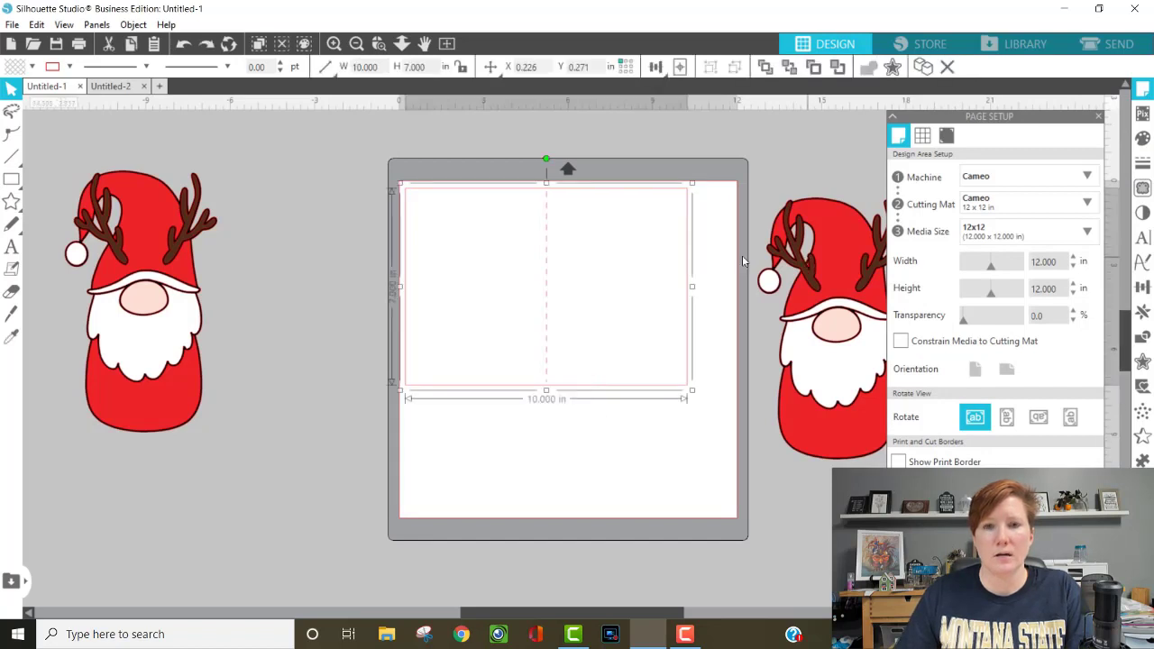
left_click(546, 211)
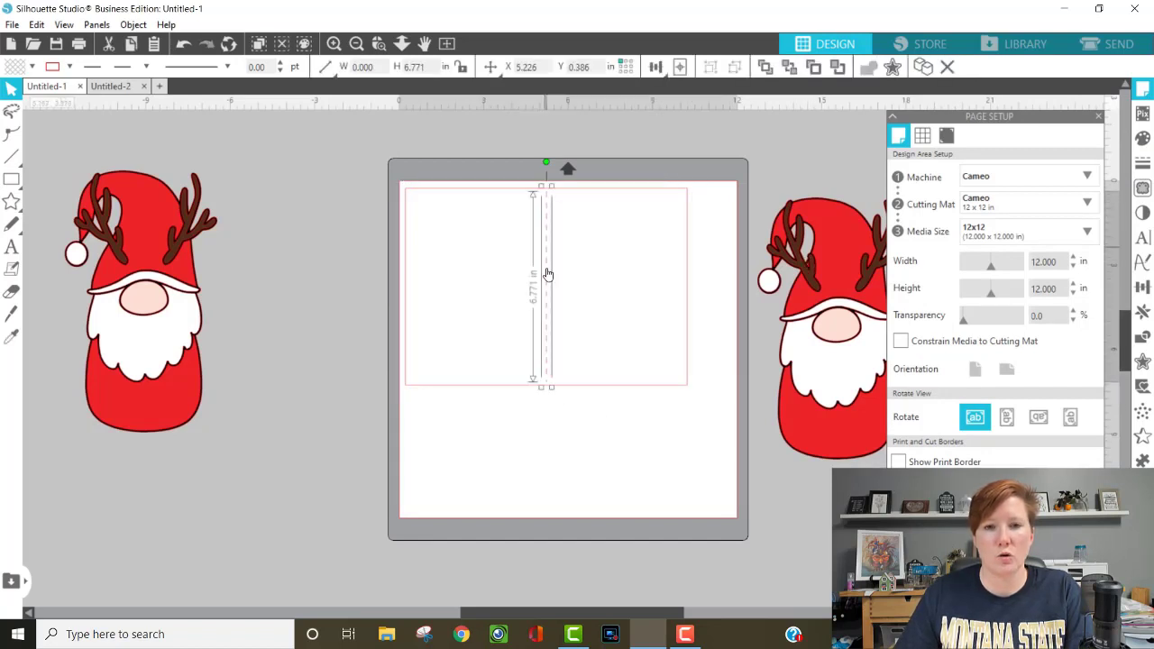
left_click(572, 191)
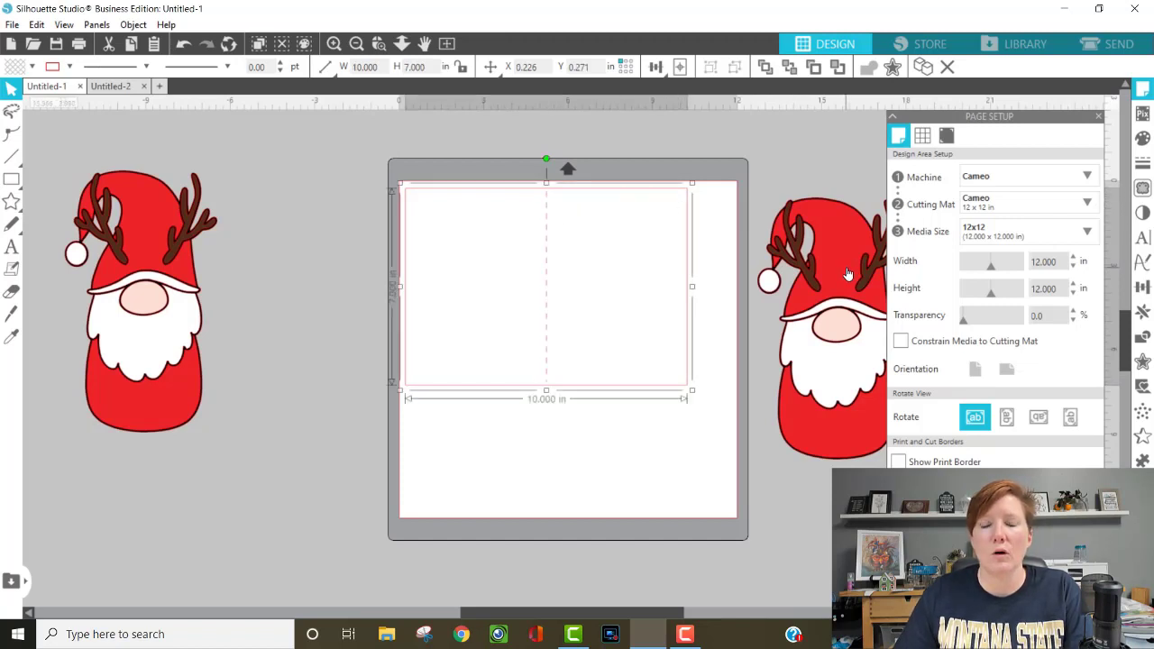
Delete the spare left gnome and move the other gnome onto the card's right half, shrinking it.
left_click(137, 290)
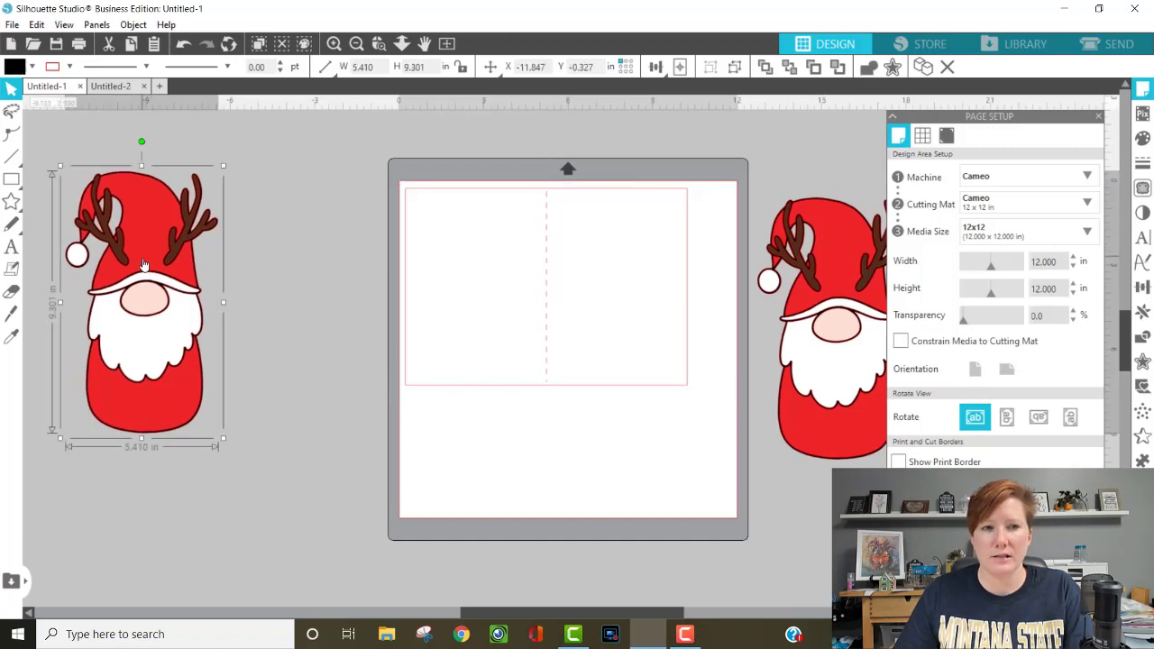
key("Delete")
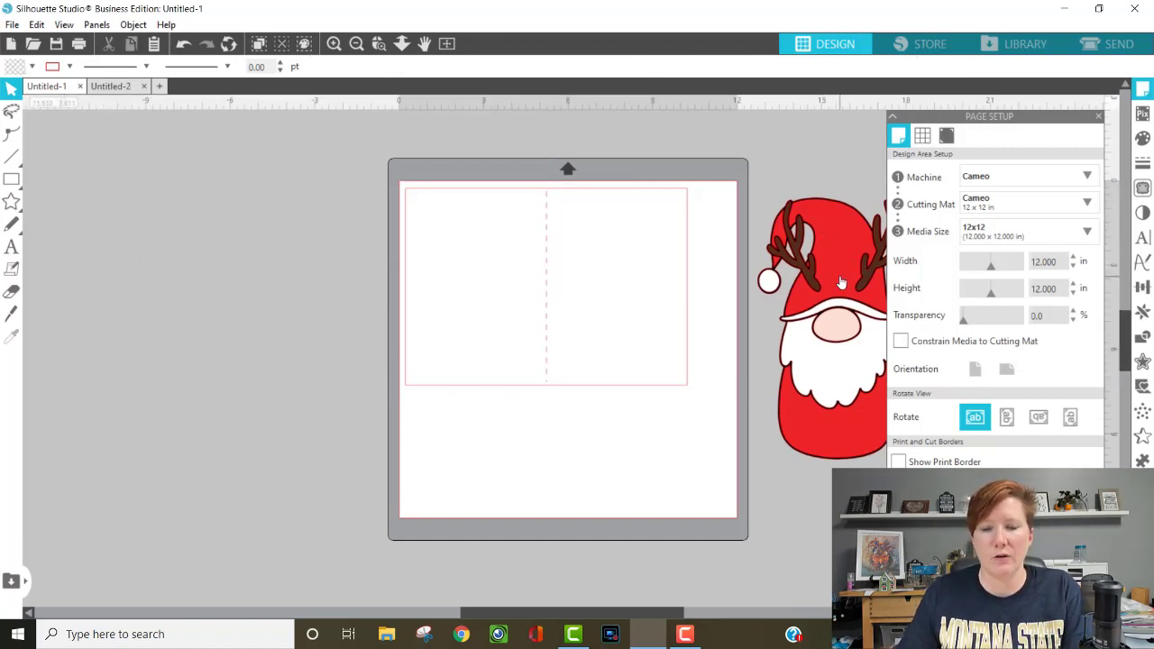
left_click_drag(837, 281, 631, 205)
key("Escape")
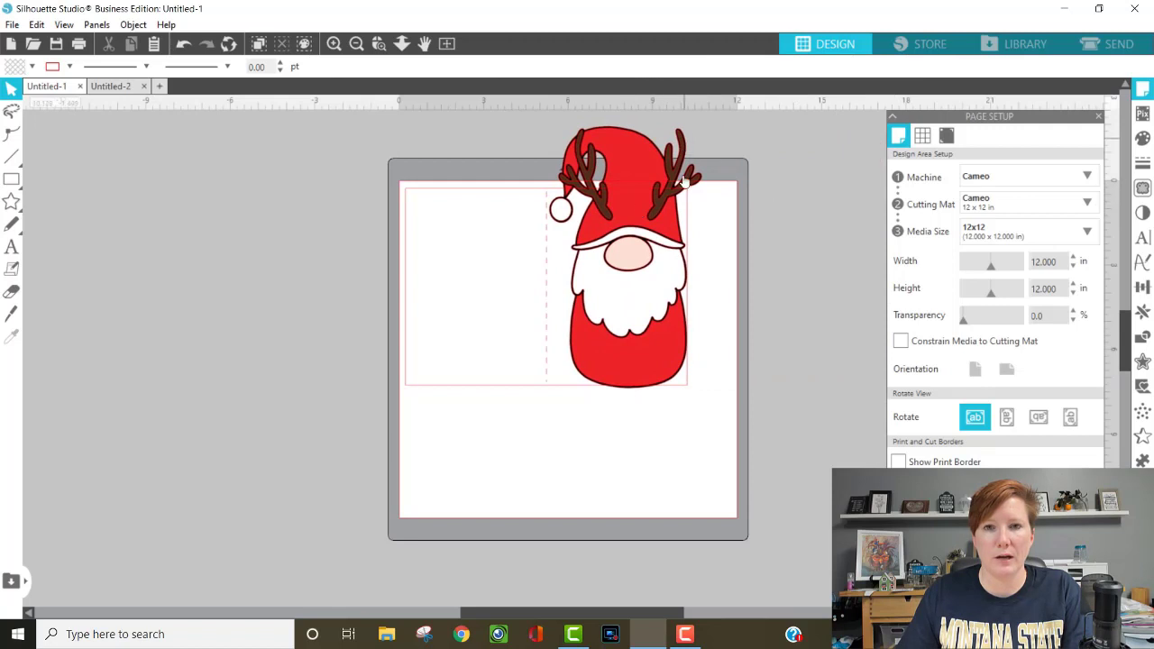
left_click(611, 151)
left_click_drag(542, 120, 575, 187)
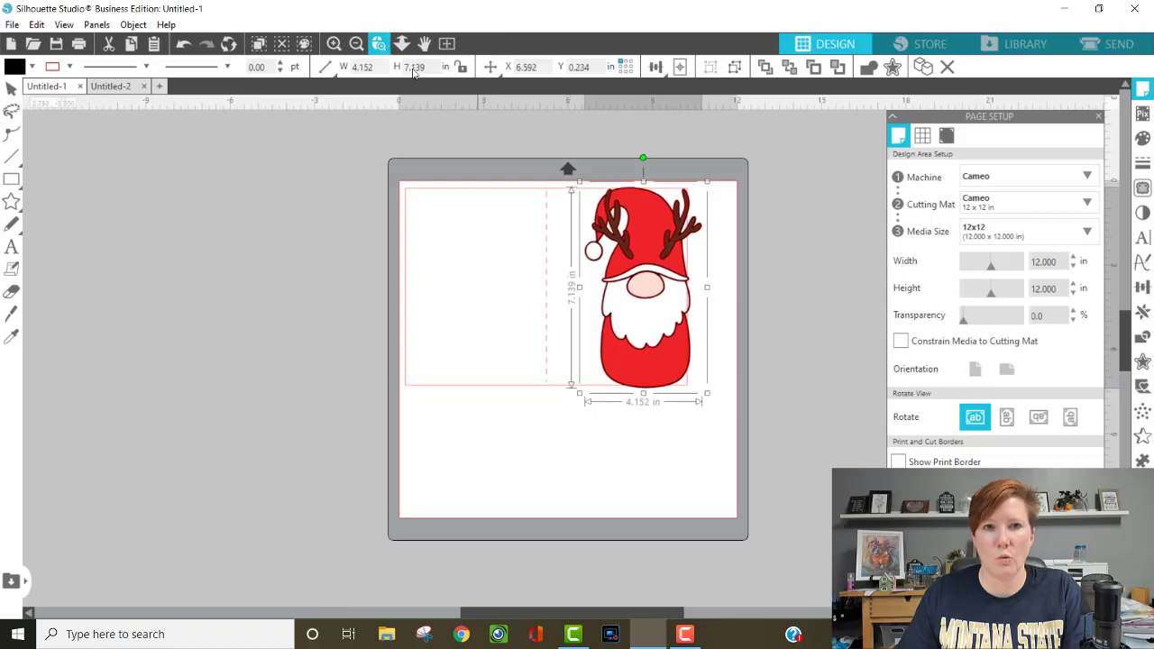
Fine-tune the gnome to about 4.06 × 6.98 in, nudging it to fit the card height.
left_click_drag(687, 277, 799, 469)
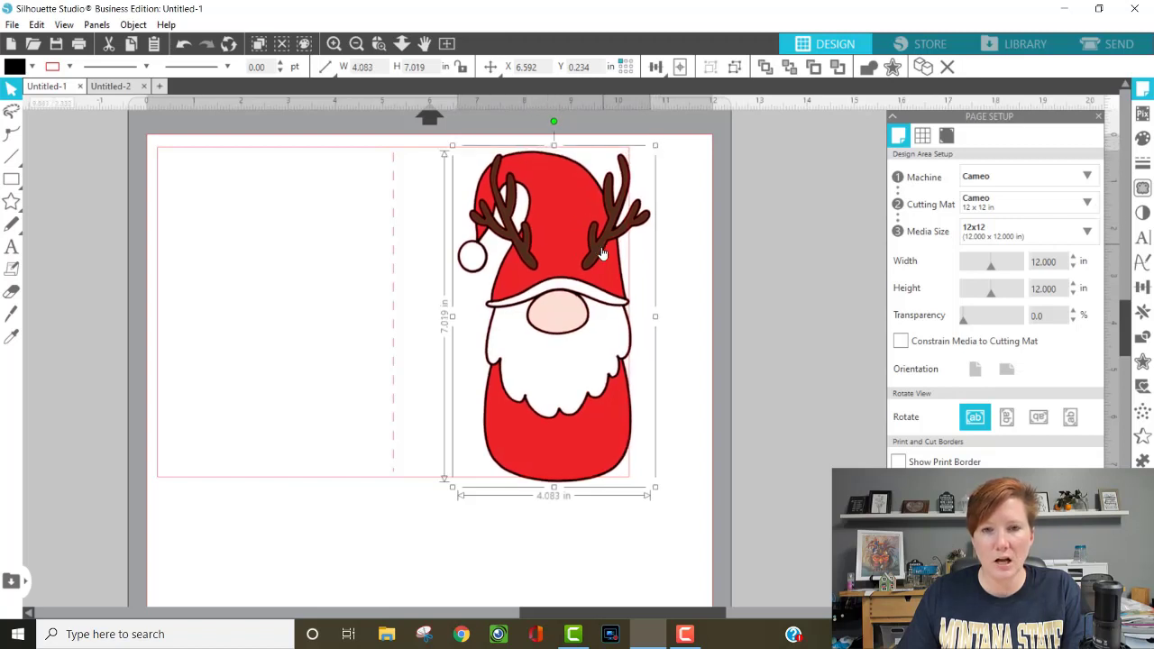
left_click_drag(659, 140, 653, 146)
left_click_drag(587, 251, 579, 247)
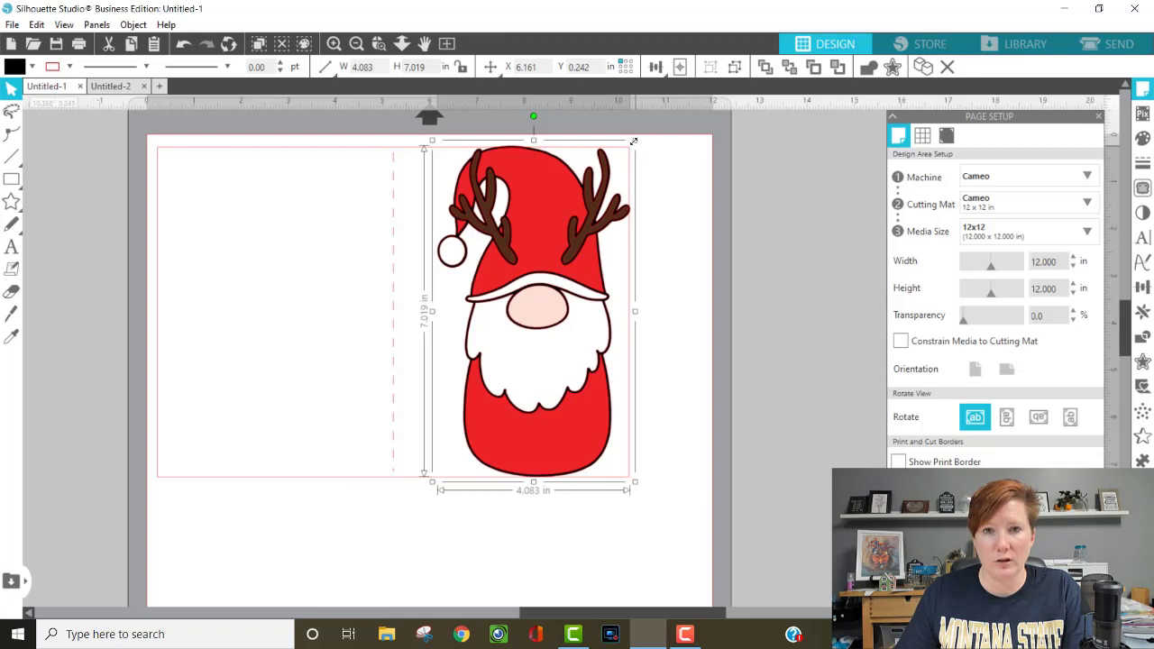
left_click_drag(634, 139, 636, 146)
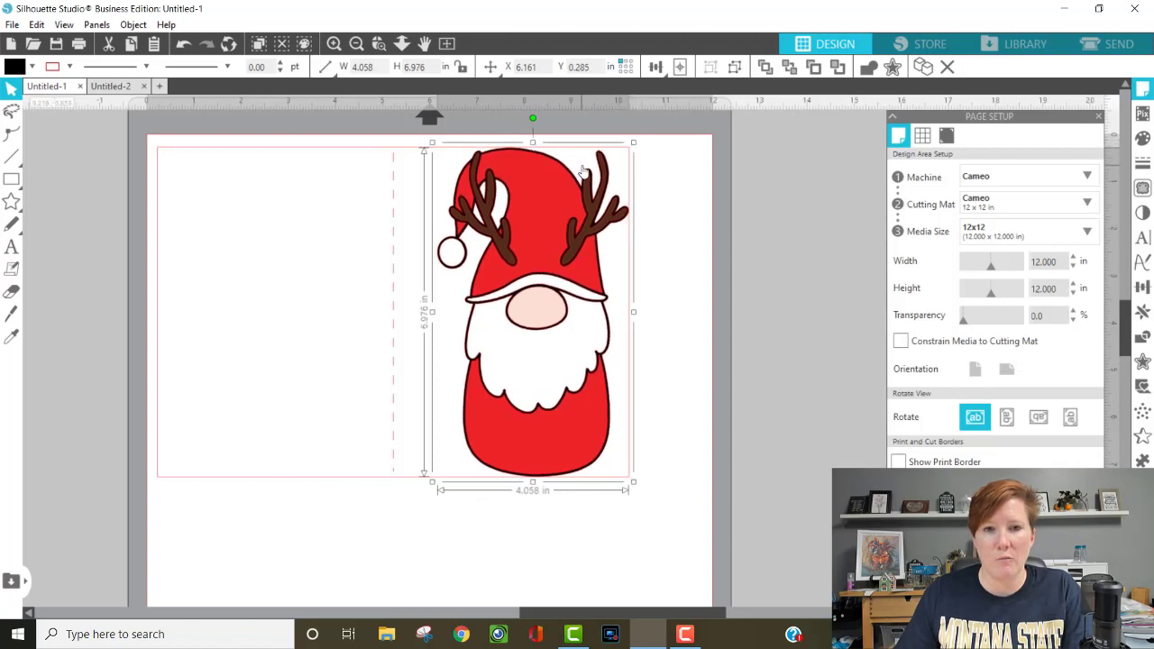
left_click(379, 43)
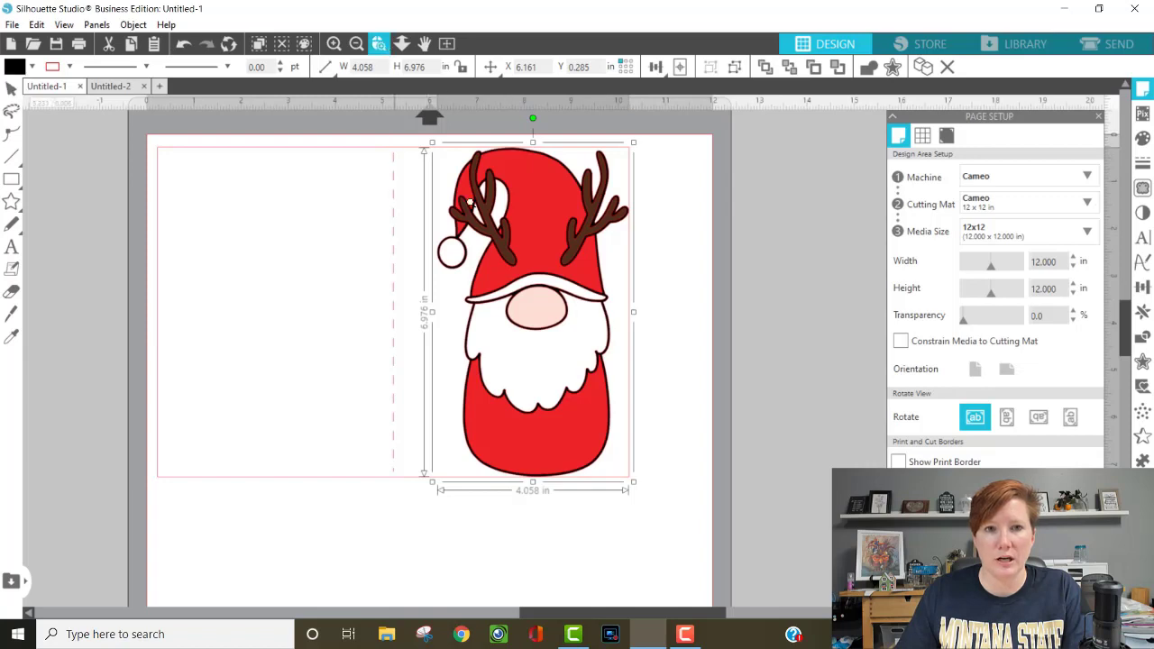
left_click_drag(682, 587, 684, 536)
scroll(709, 451, "up", 3)
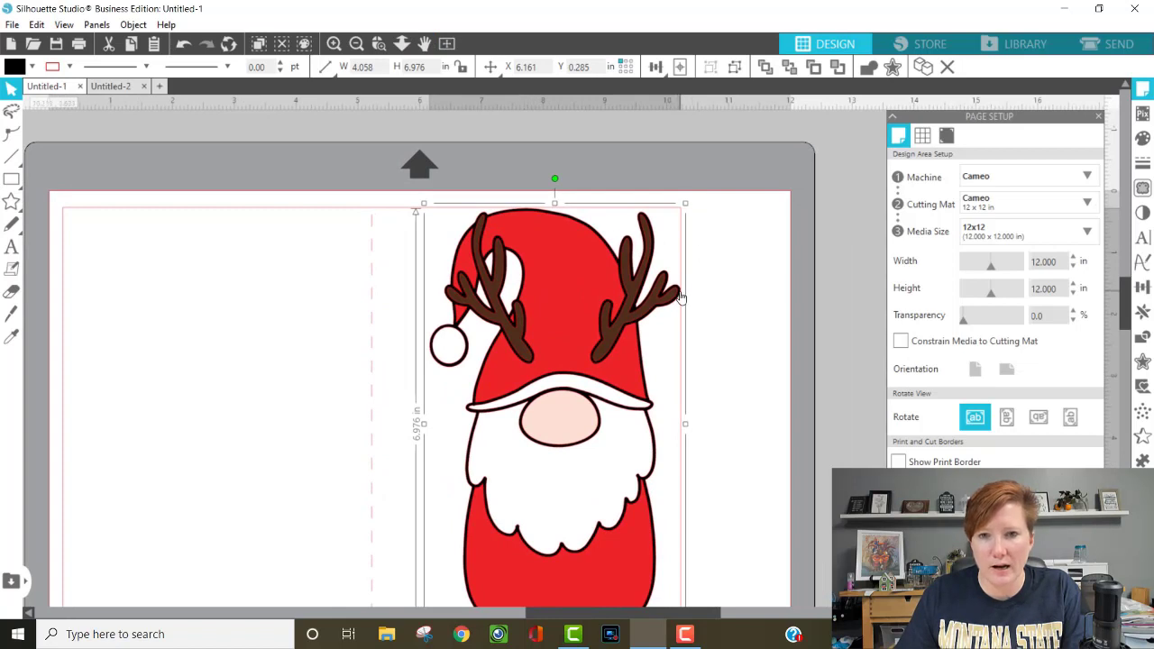
scroll(585, 439, "down", 6)
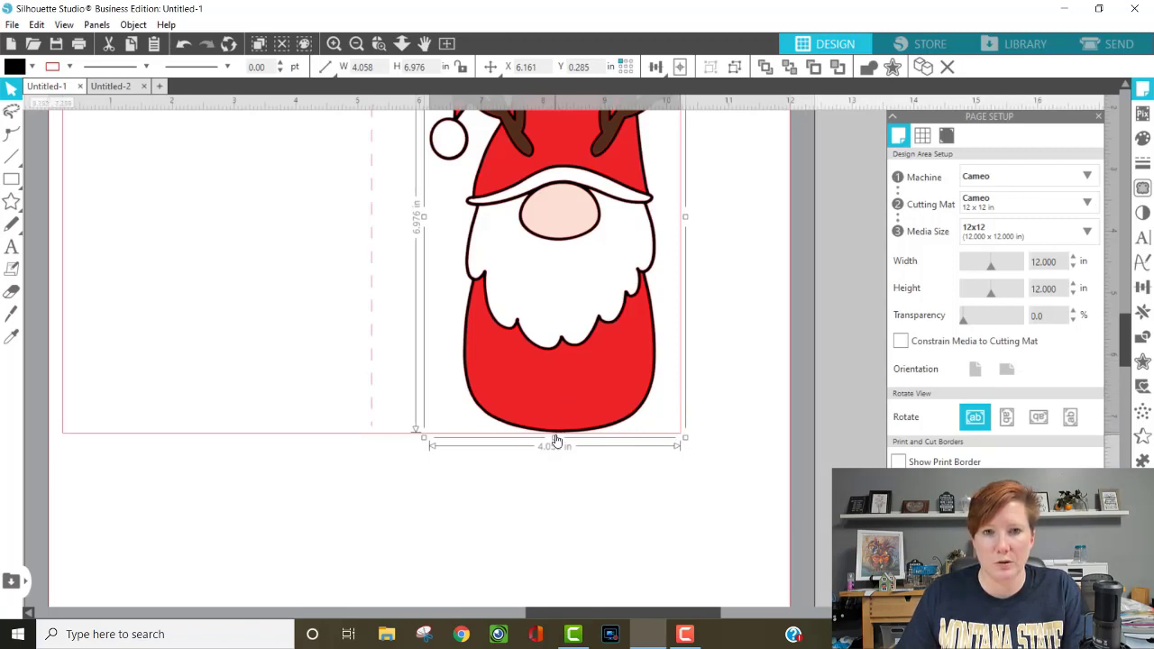
left_click(446, 45)
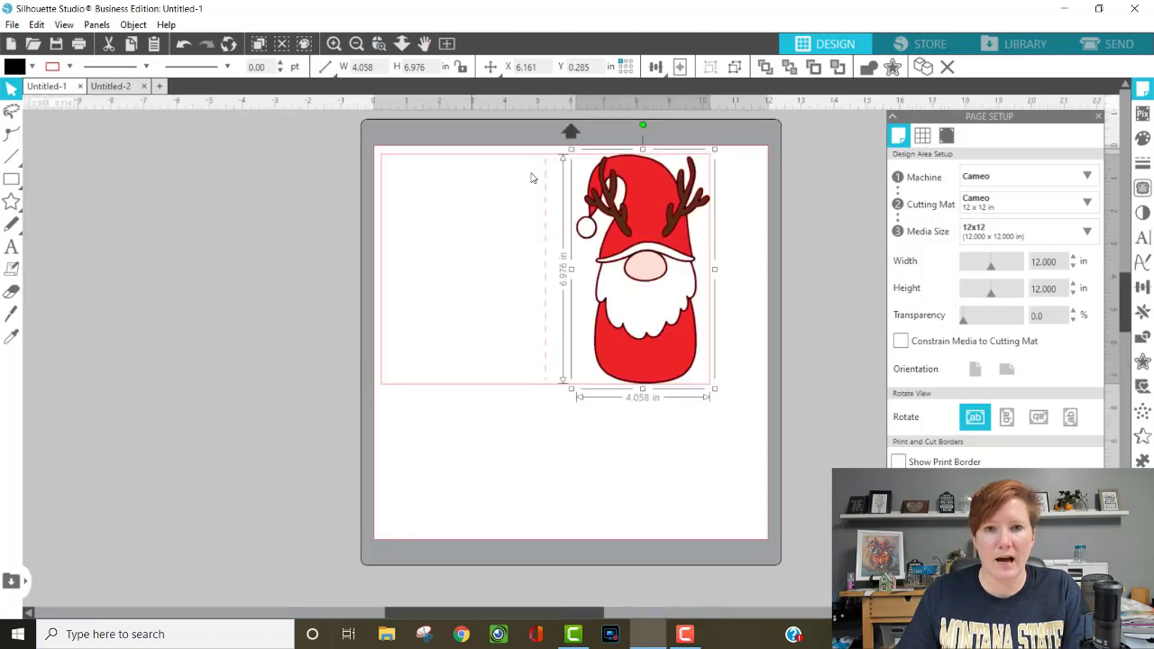
Duplicate the gnome and park the spare copy off the mat to the left.
right_click(649, 192)
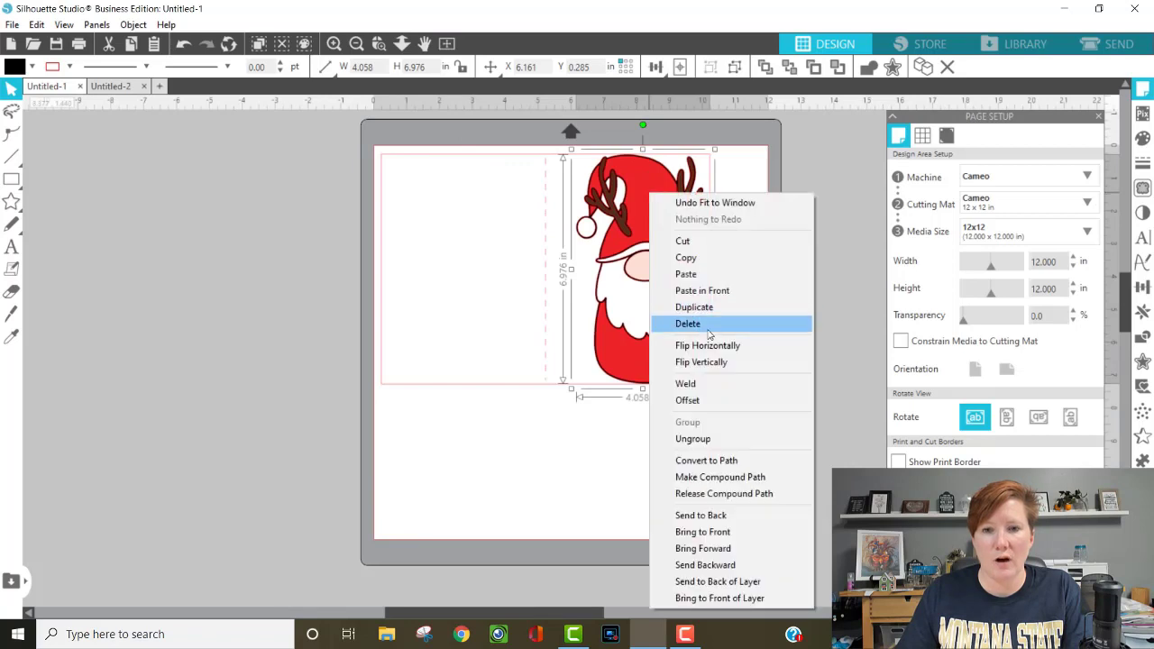
left_click(699, 306)
left_click_drag(681, 281, 179, 275)
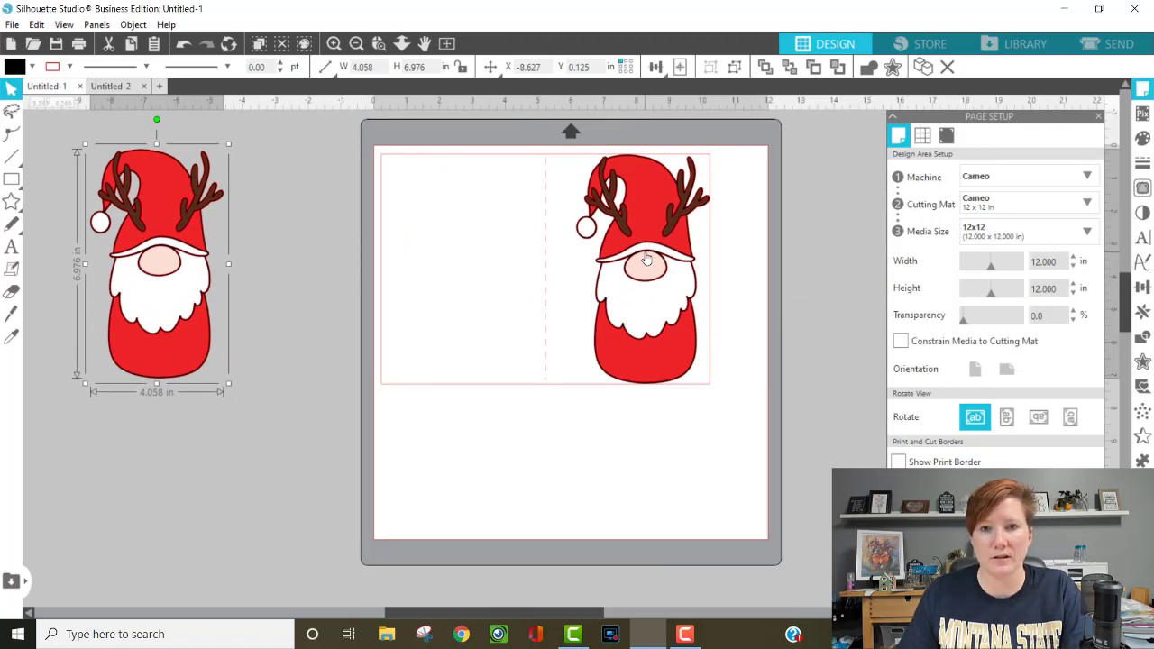
Zoom in on the card's gnome and ungroup it into its separate parts.
left_click(378, 43)
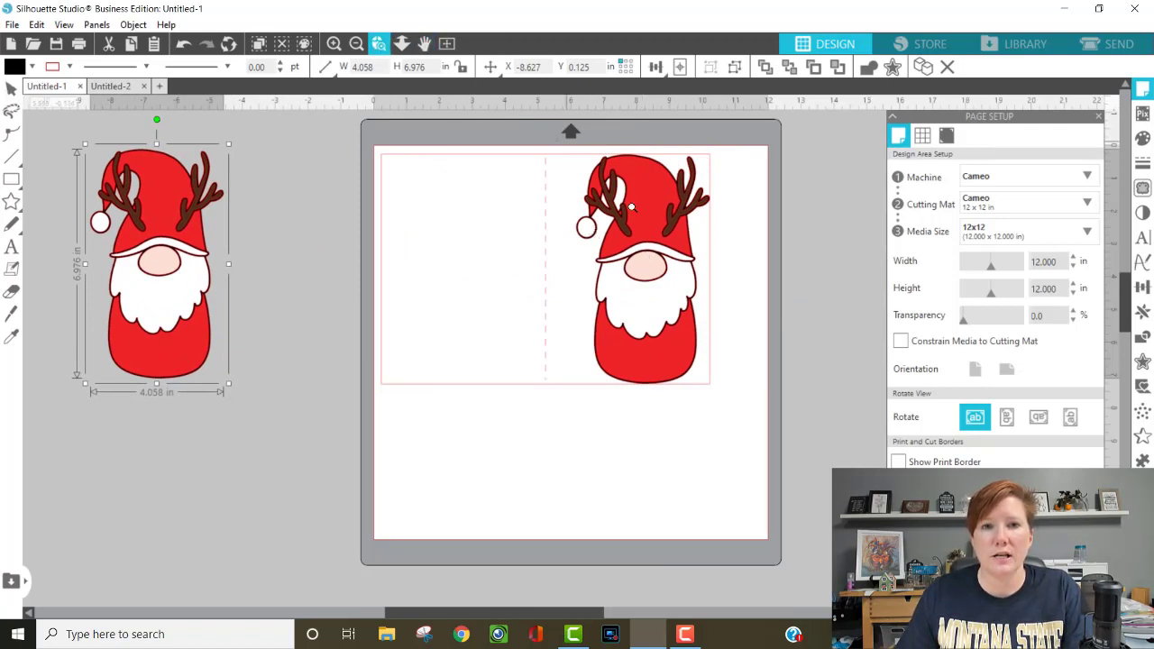
left_click_drag(556, 155, 734, 412)
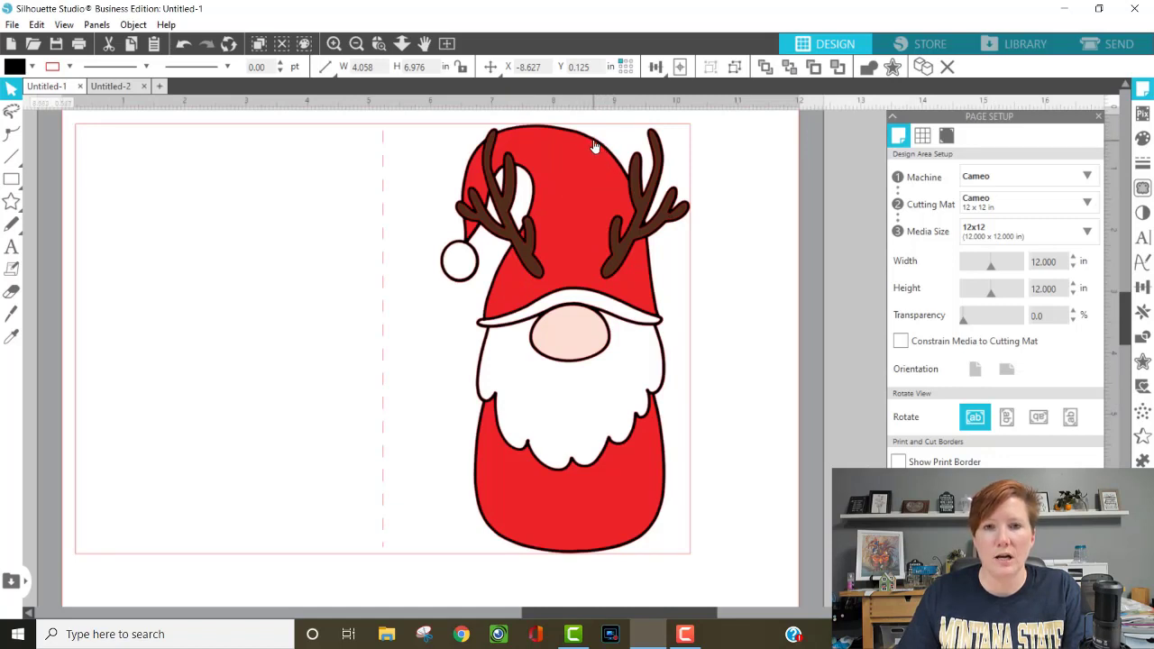
right_click(587, 159)
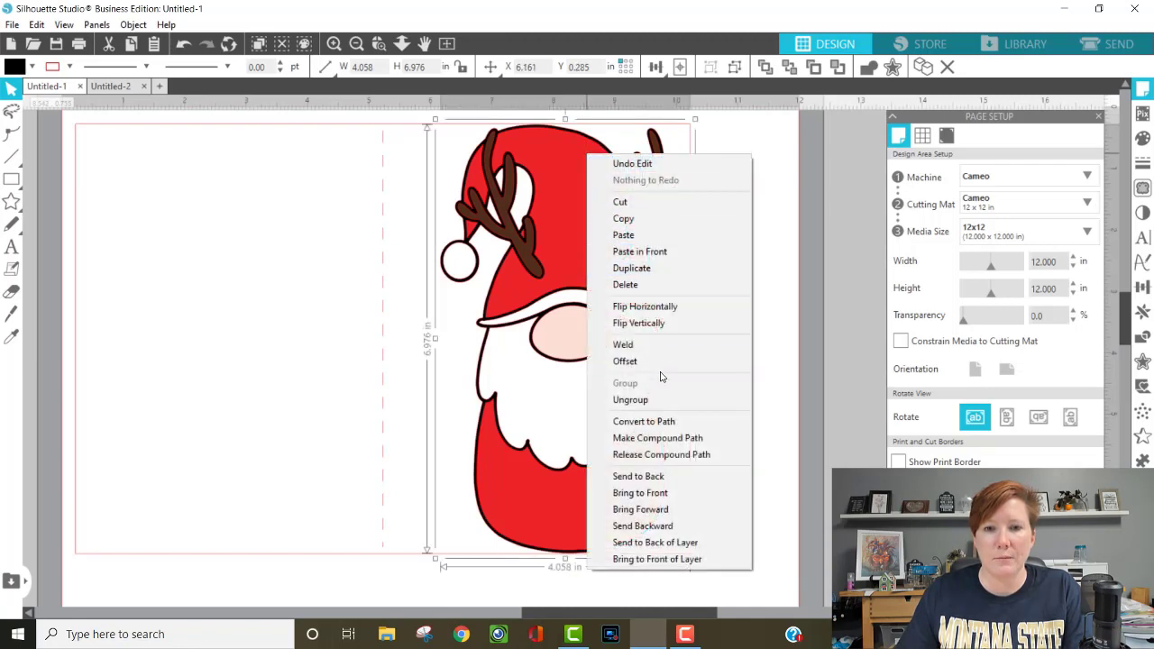
left_click(649, 400)
Confirm the black backing layer sits behind the gnome, then enter point editing on the card outline.
key("Escape")
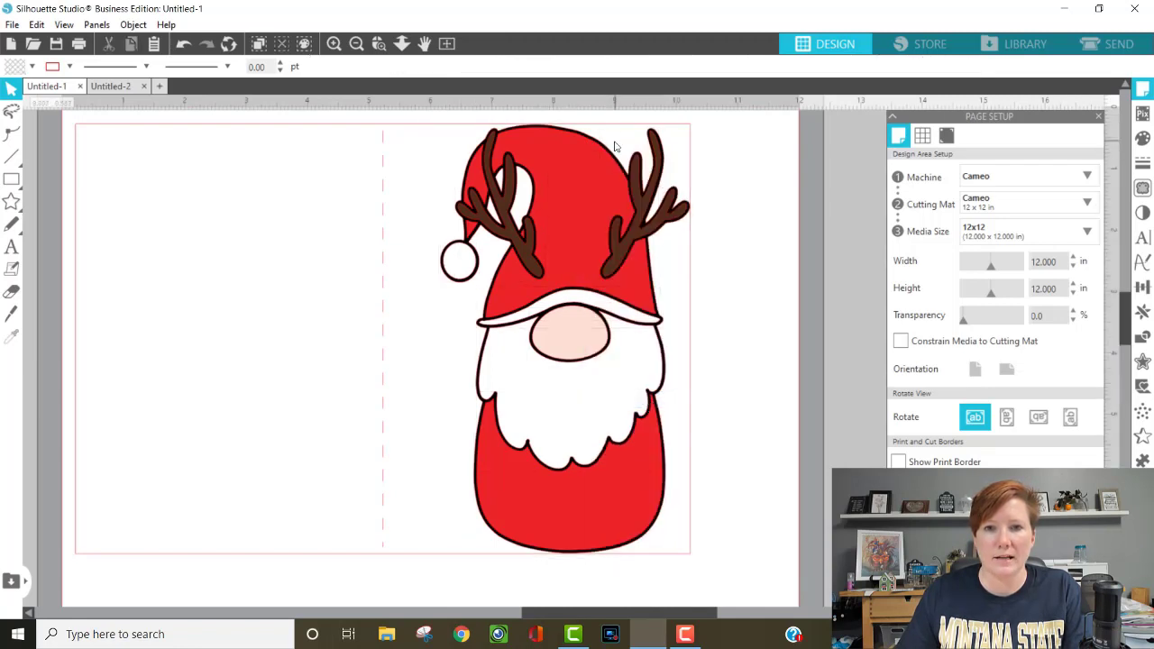
mouse_move(611, 157)
left_mouse_down()
mouse_move(720, 158)
mouse_move(577, 162)
mouse_move(608, 147)
mouse_move(620, 166)
left_mouse_up()
key("Escape")
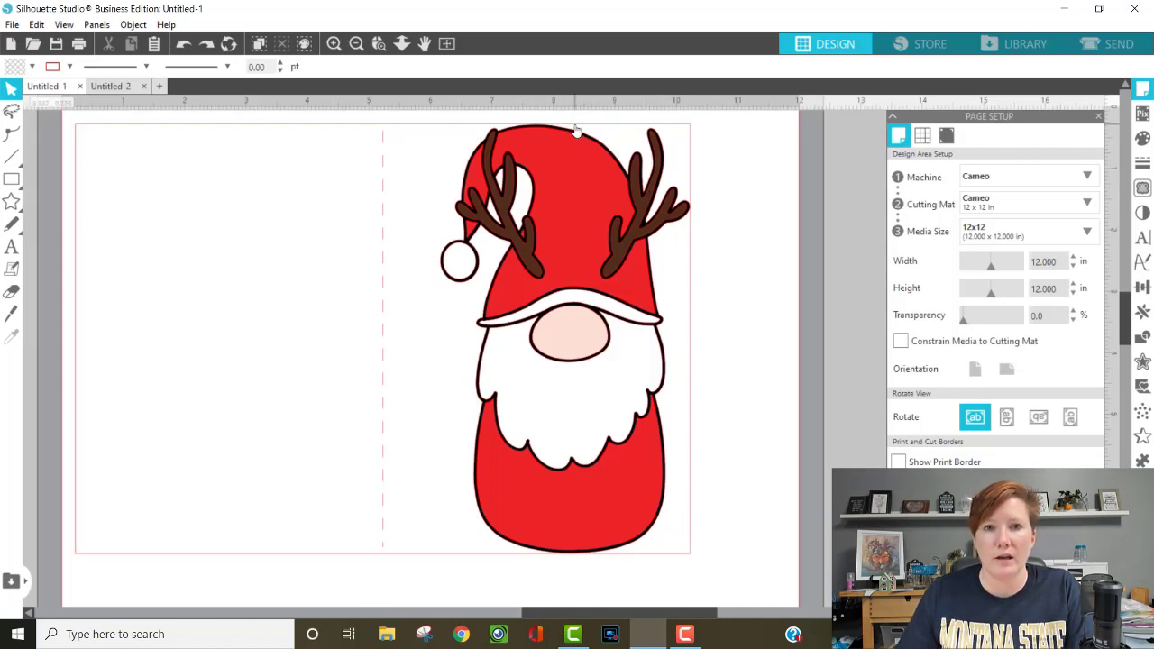
double_click(574, 130)
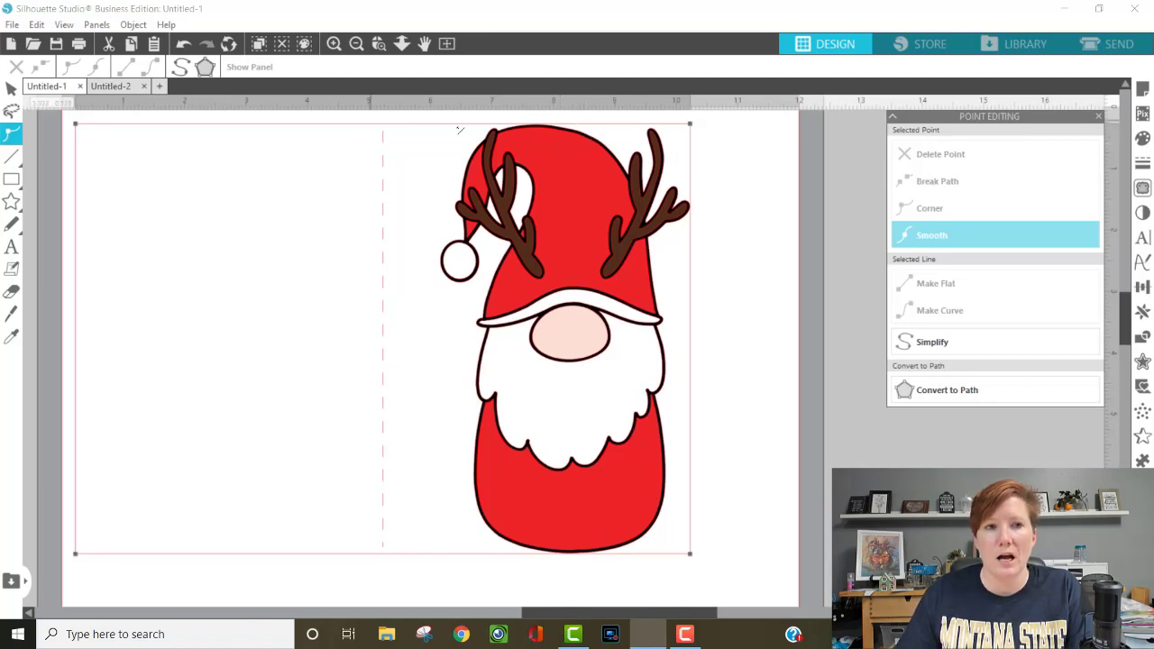
Select the coloured gnome pieces (hat, brim, nose, beard, body) and move them right, off the card.
left_click(11, 88)
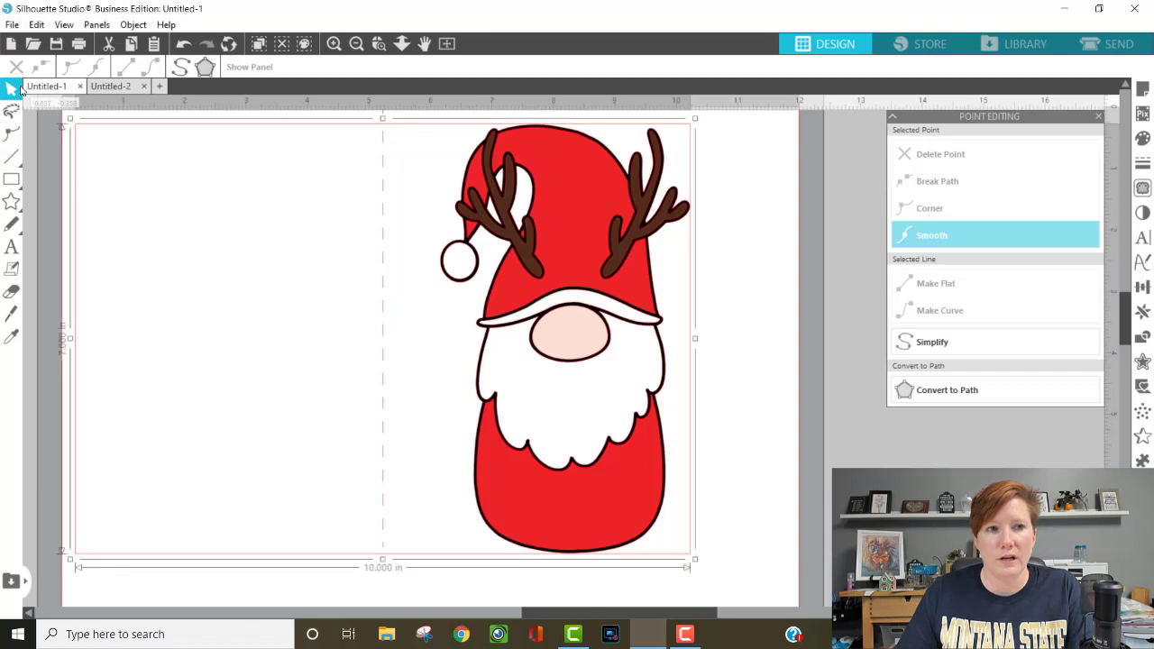
left_click(565, 189)
left_click(459, 257)
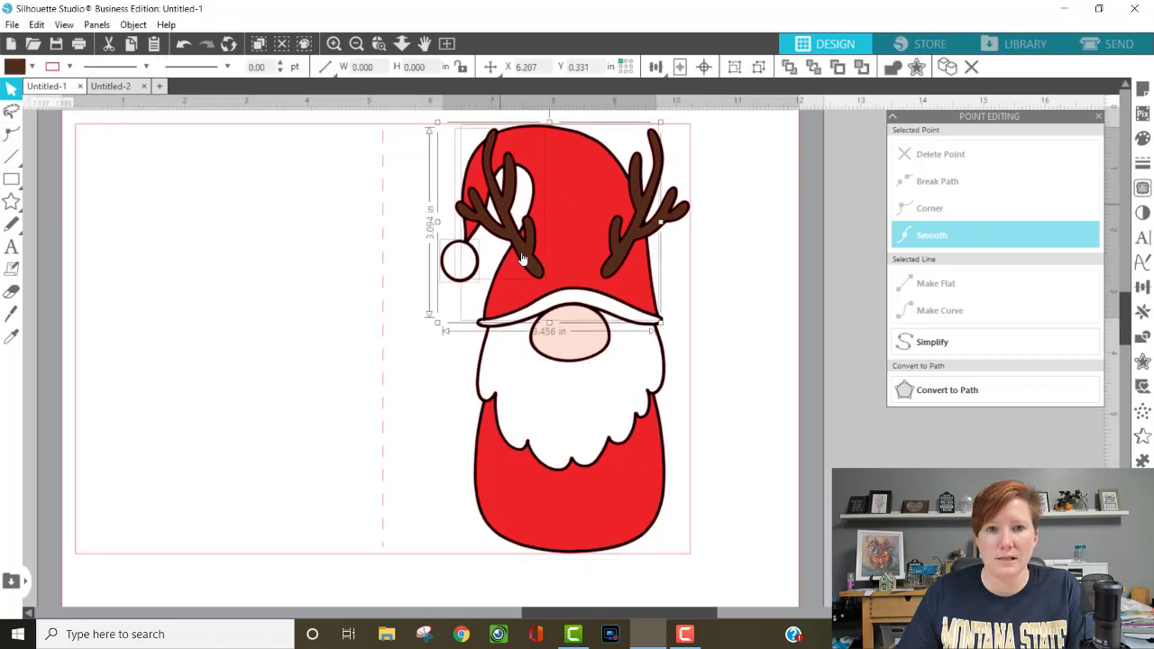
left_click(566, 341, "shift")
left_click(559, 405, "shift")
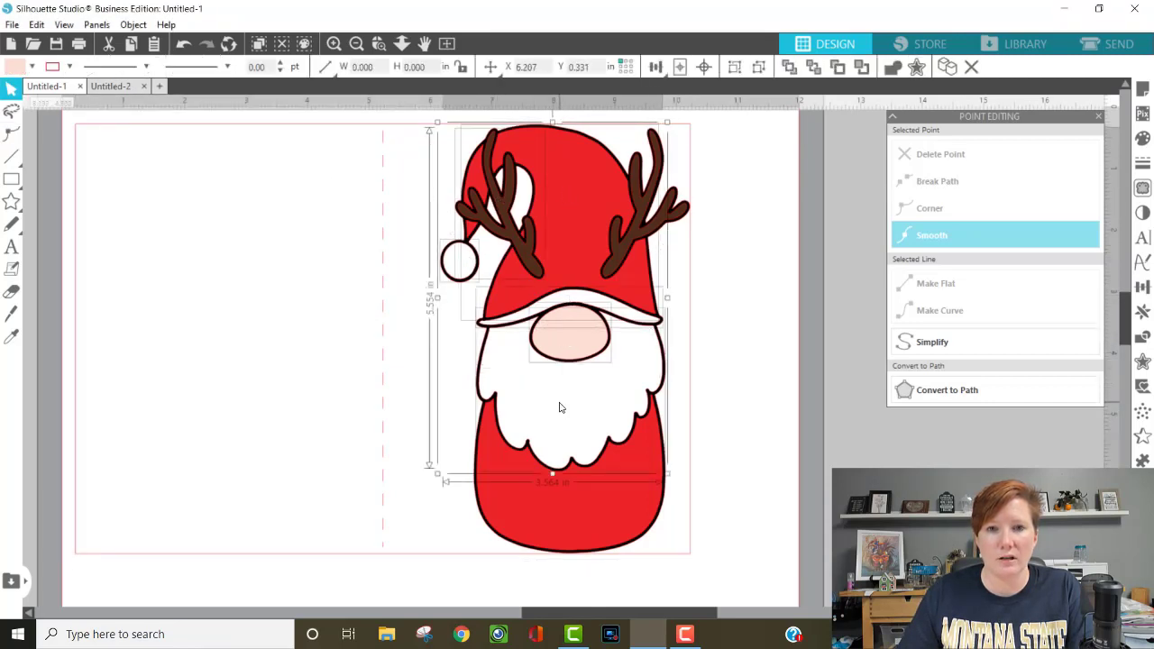
left_click(568, 521, "shift")
left_click_drag(547, 423, 949, 411)
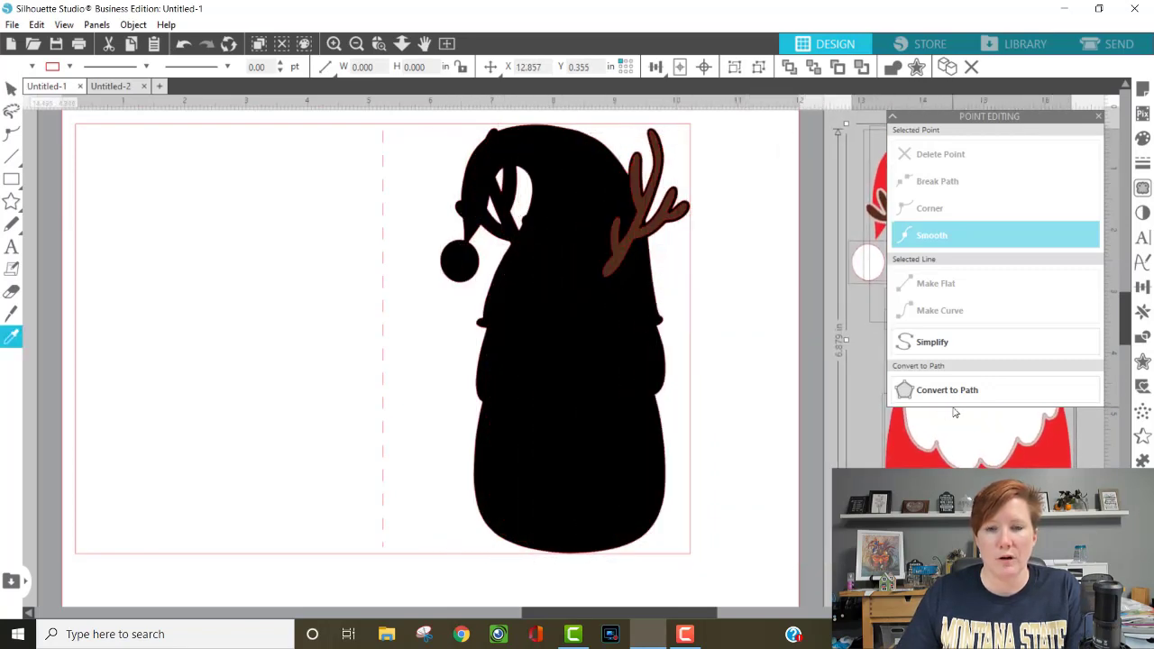
key("ctrl+z")
left_click_drag(613, 255, 1037, 257)
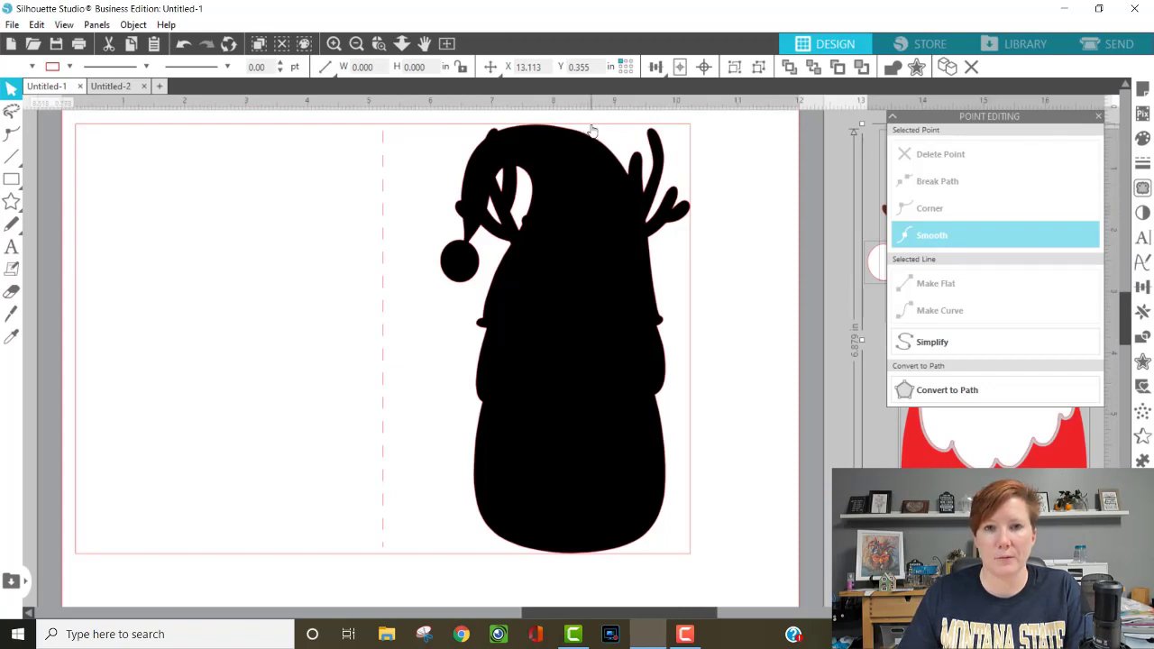
Drag the card base's top-right corner point down onto the gnome silhouette's hat edge as a corner.
double_click(600, 131)
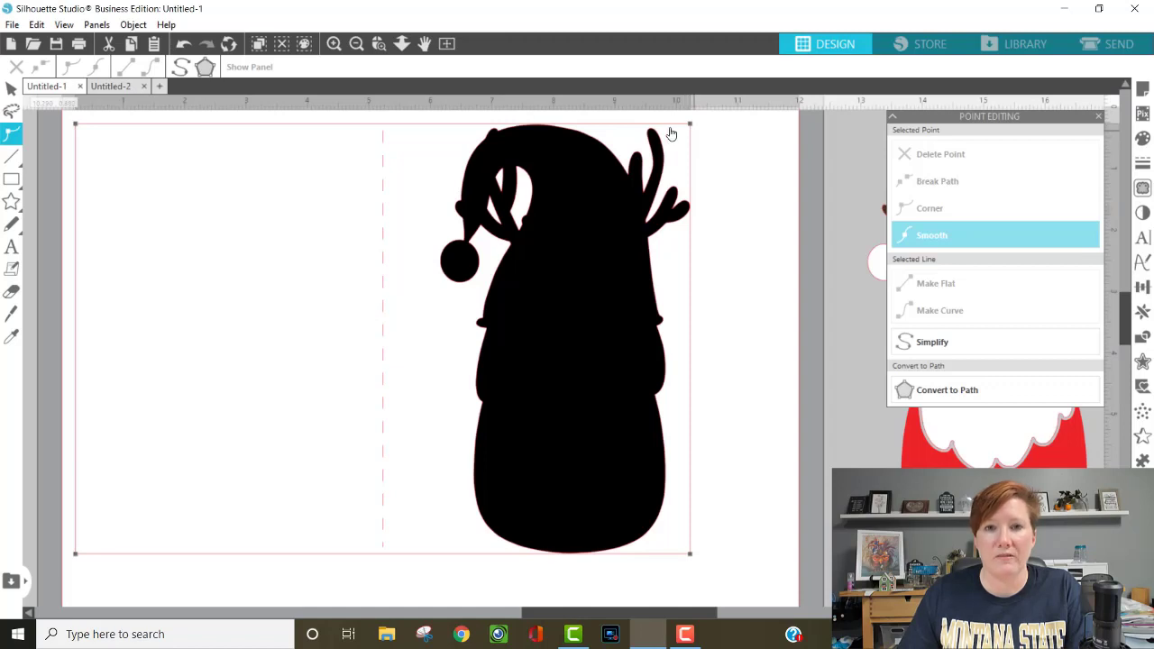
left_click(379, 43)
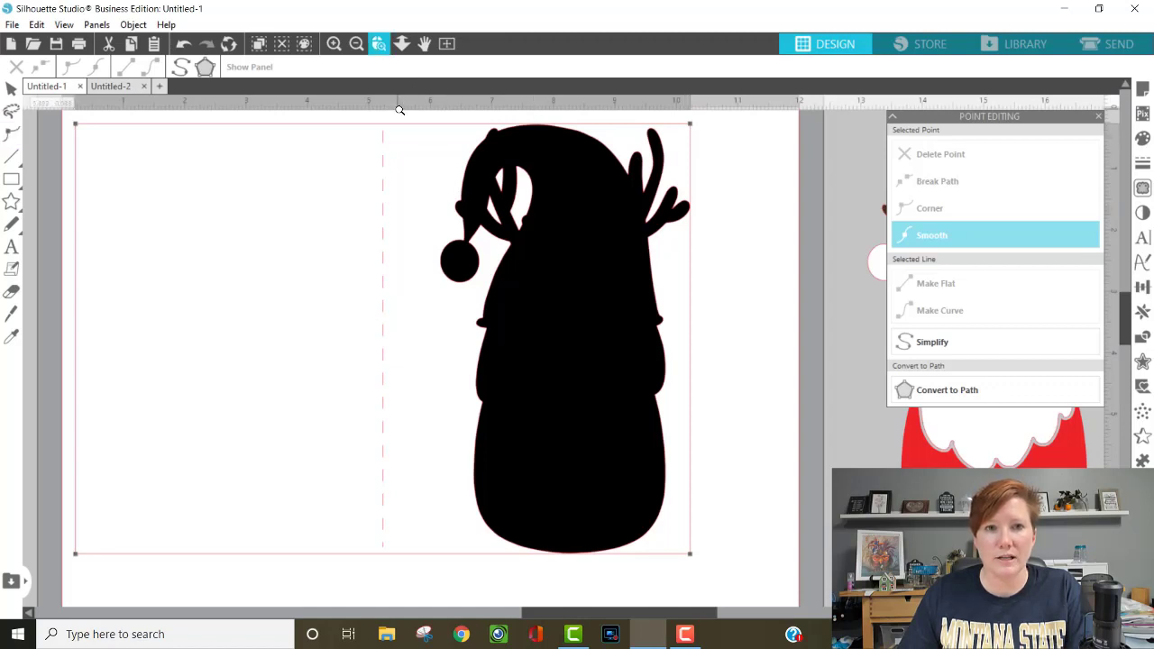
left_click_drag(399, 109, 757, 221)
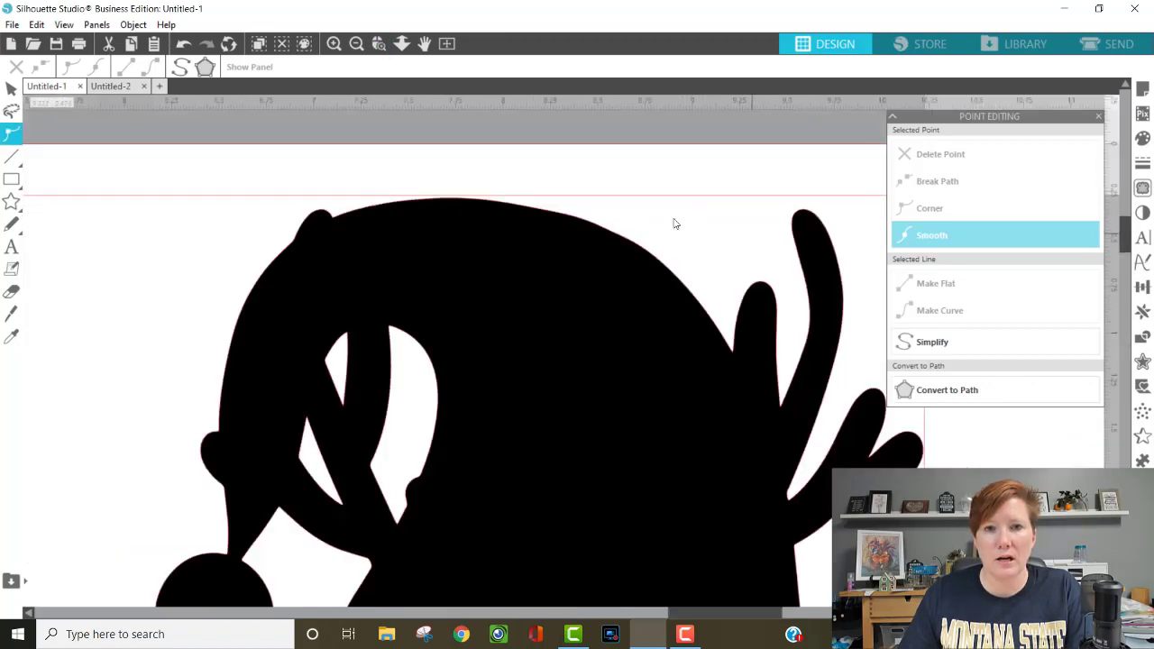
left_click(449, 196)
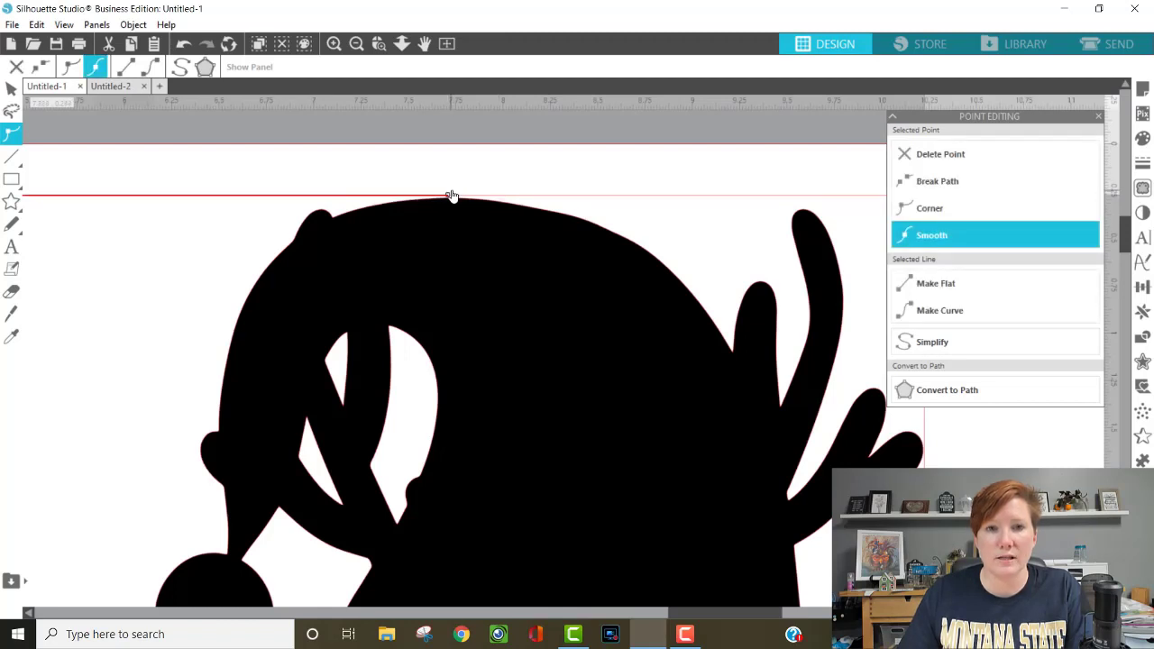
scroll(595, 193, "down", 2)
scroll(490, 134, "right", 3)
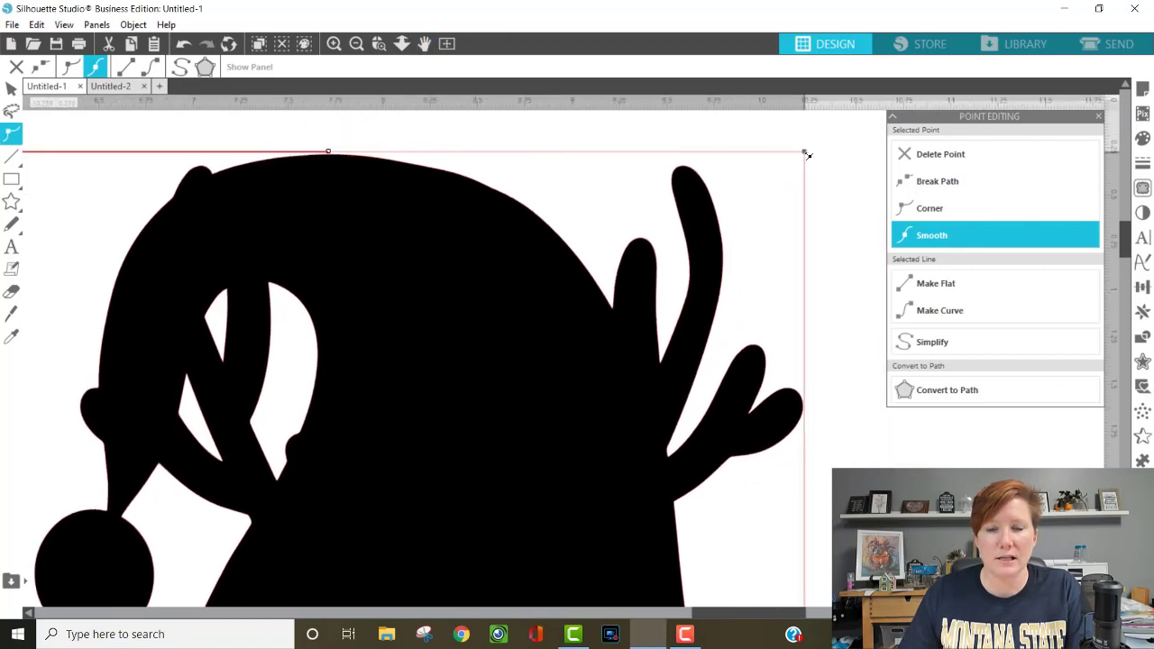
left_click_drag(805, 152, 572, 301)
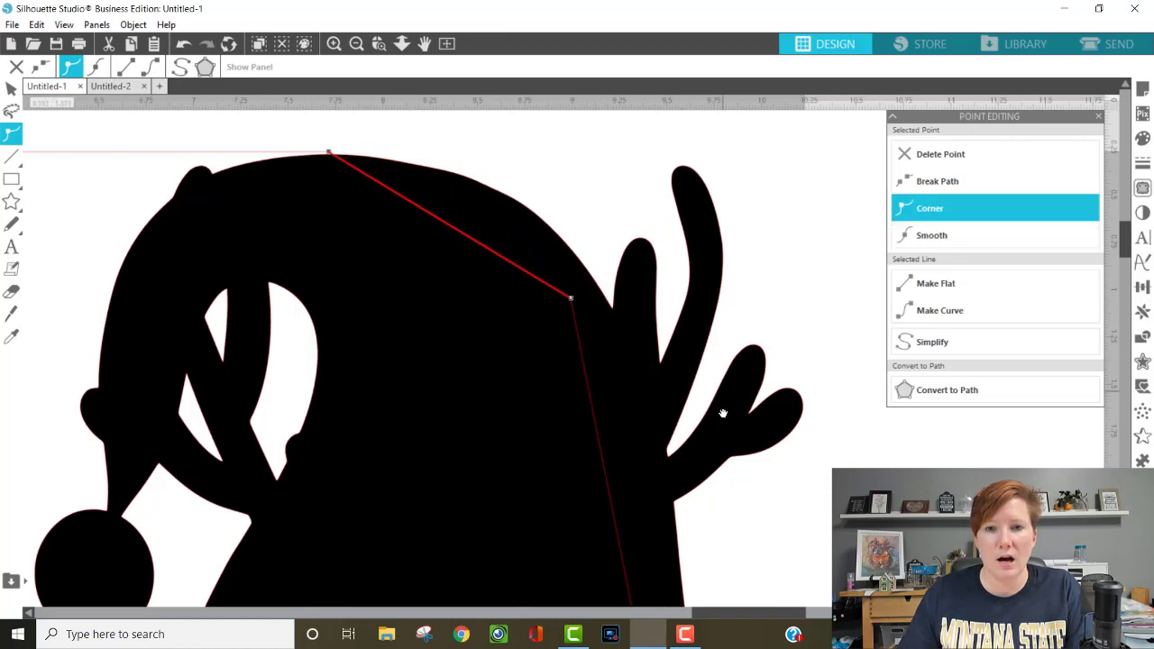
left_click_drag(724, 407, 739, 90)
scroll(740, 335, "down", 5)
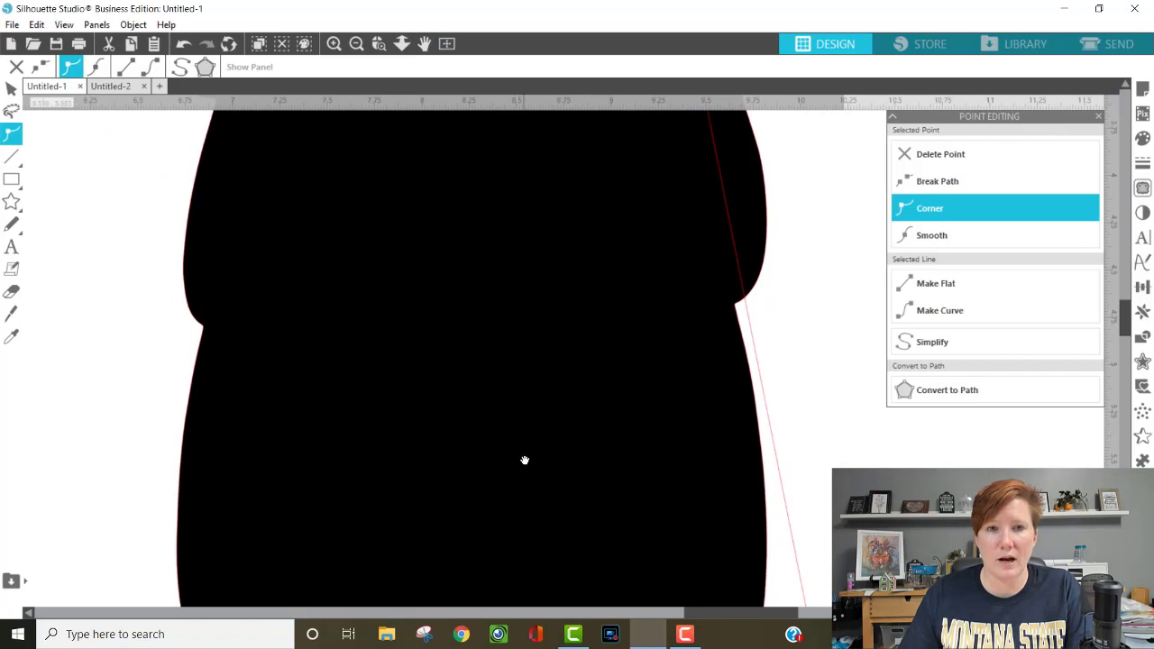
Pull the bottom-centre point's curve handle up and left so the right edge runs inside the silhouette.
left_click(356, 43)
scroll(492, 270, "down", 1)
scroll(496, 196, "down", 1)
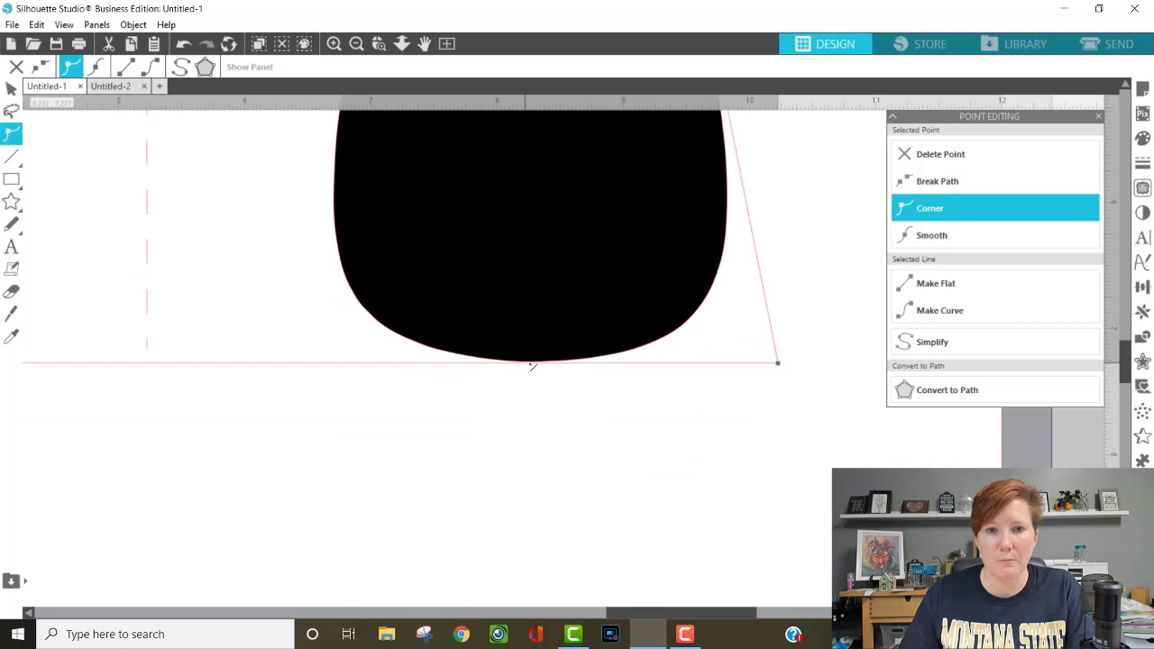
left_click(531, 363)
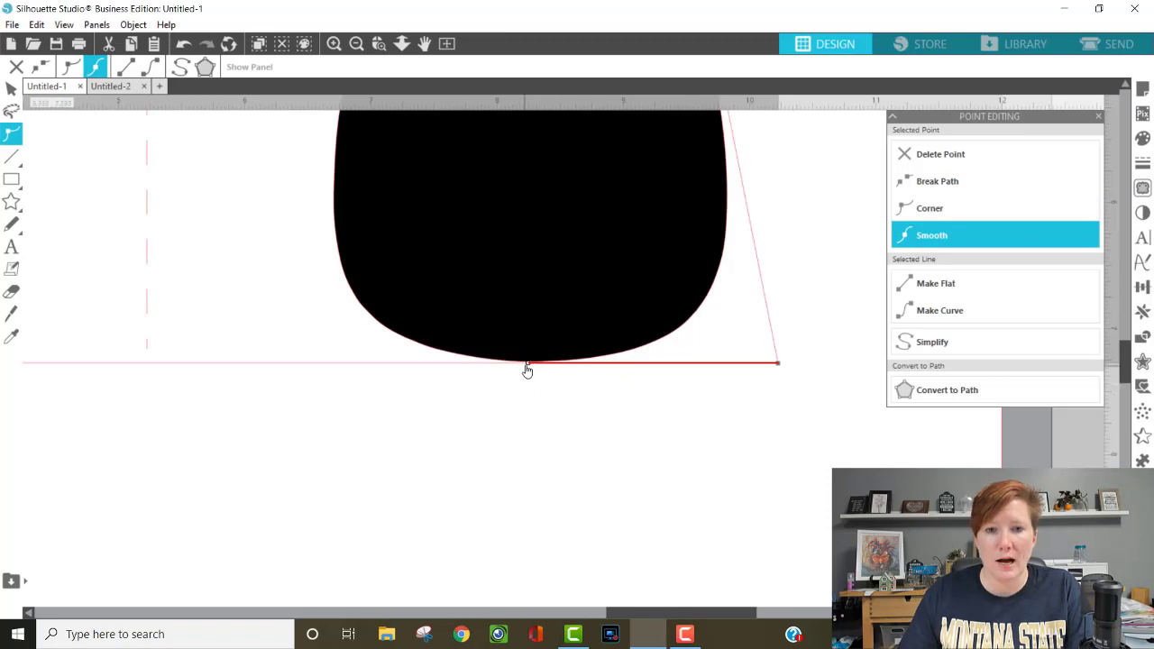
left_click_drag(778, 364, 656, 249)
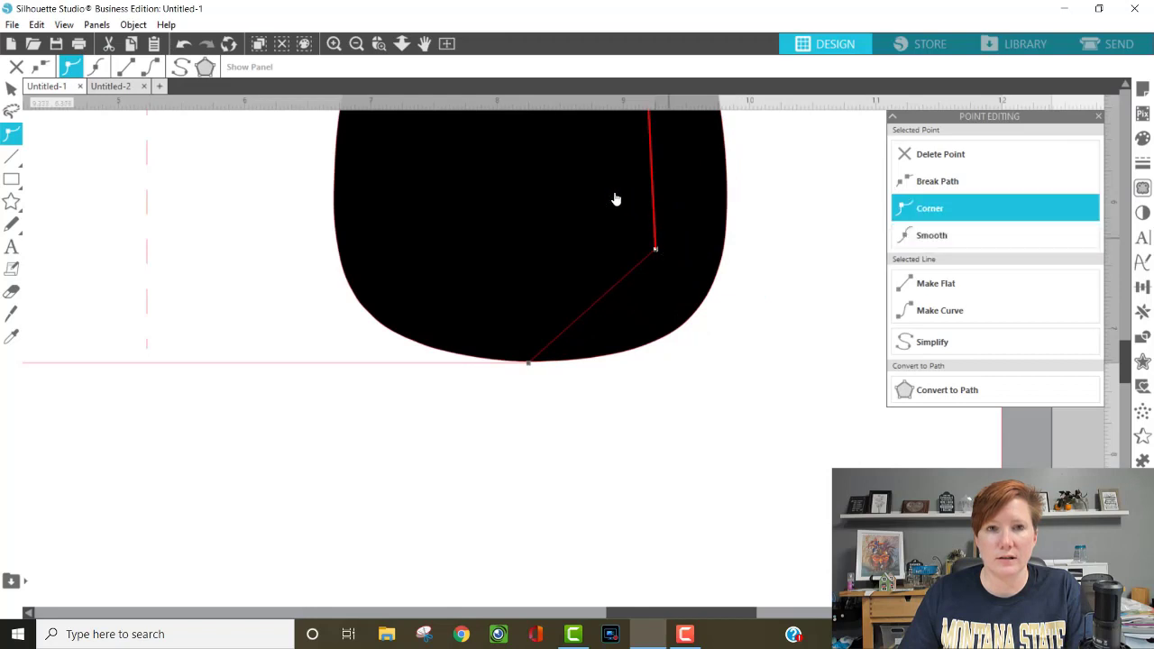
left_click(446, 43)
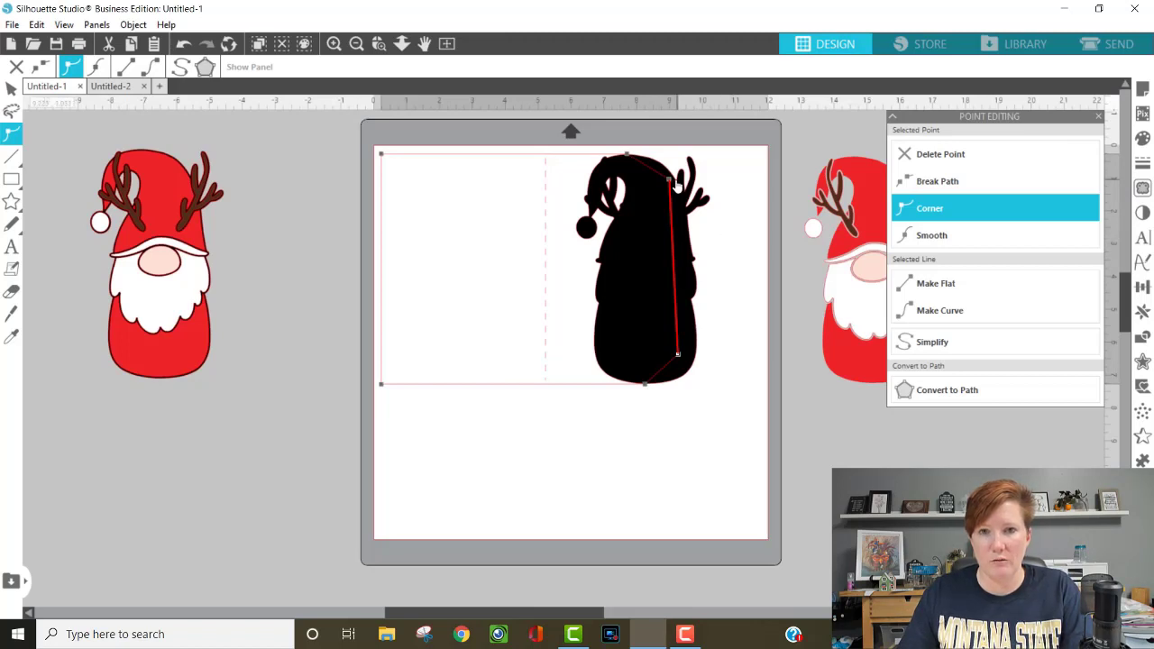
Weld the card base rectangle and the black gnome silhouette into one shape.
left_click(726, 268)
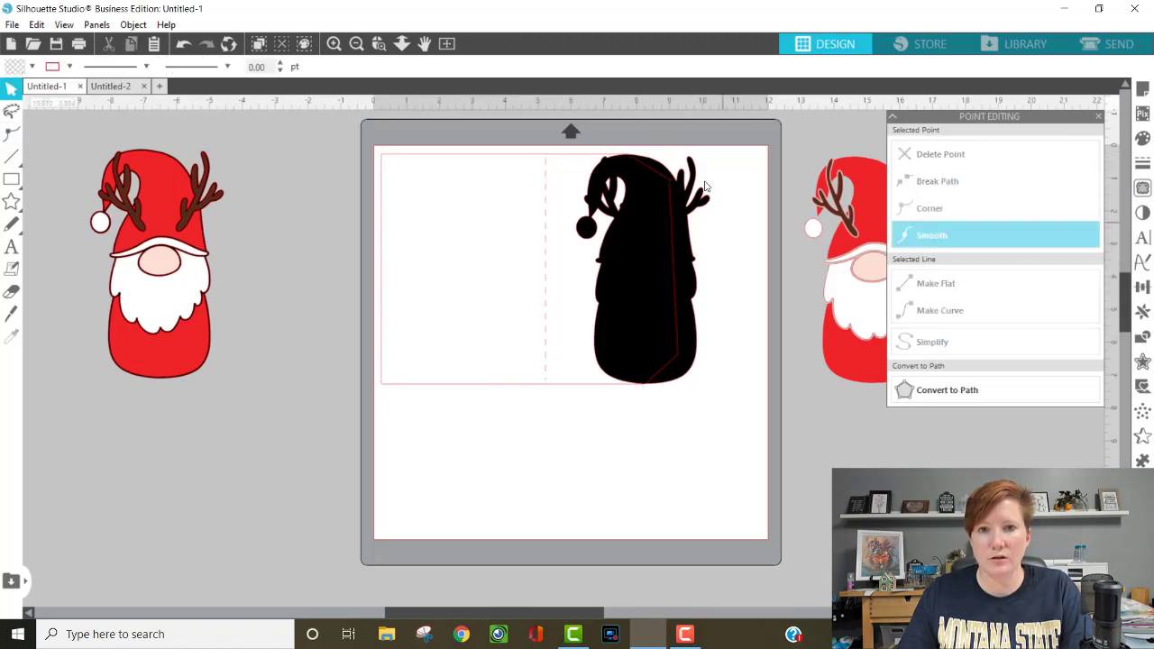
left_click(585, 158)
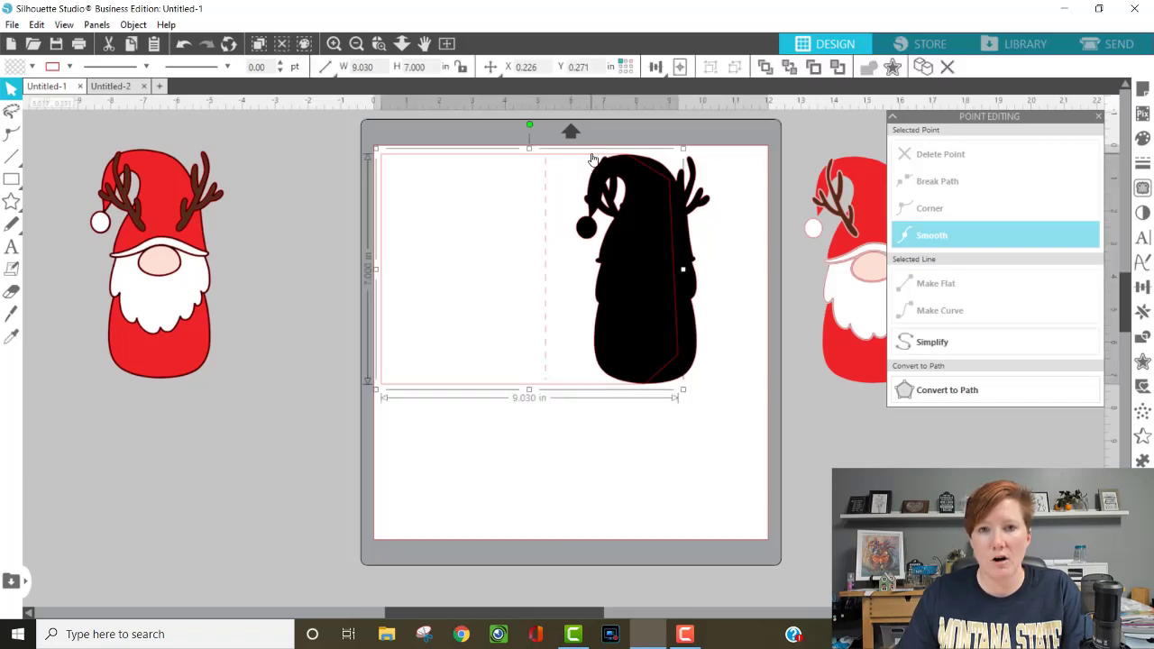
left_click(653, 248, "shift")
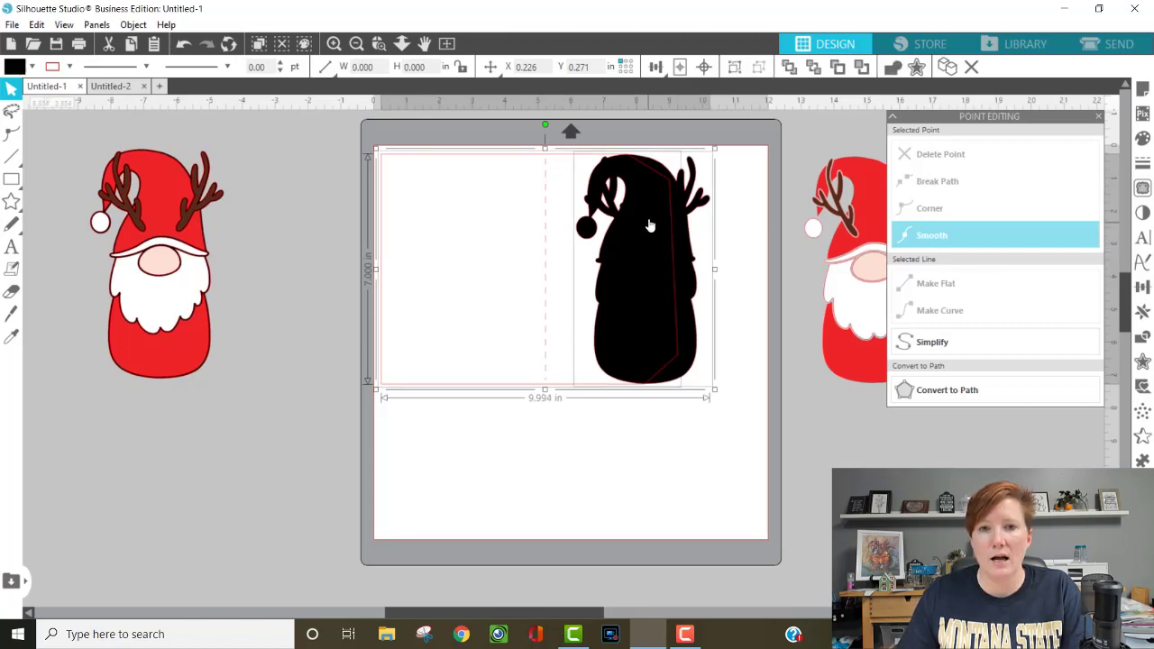
right_click(652, 210)
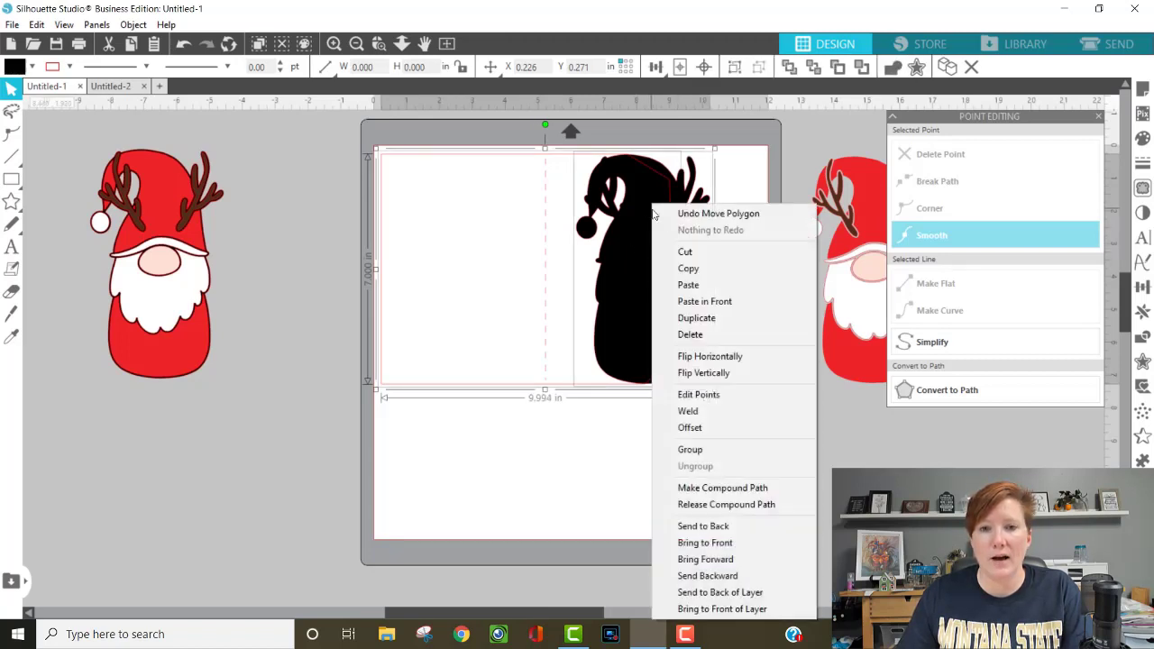
left_click(688, 411)
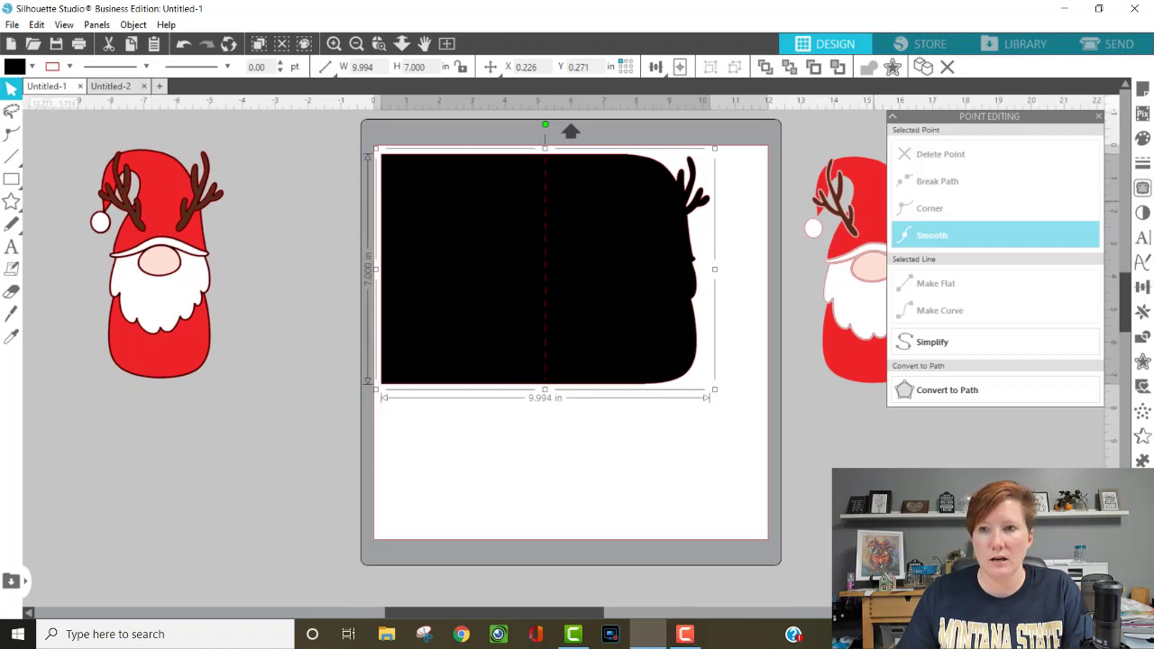
left_click(1143, 138)
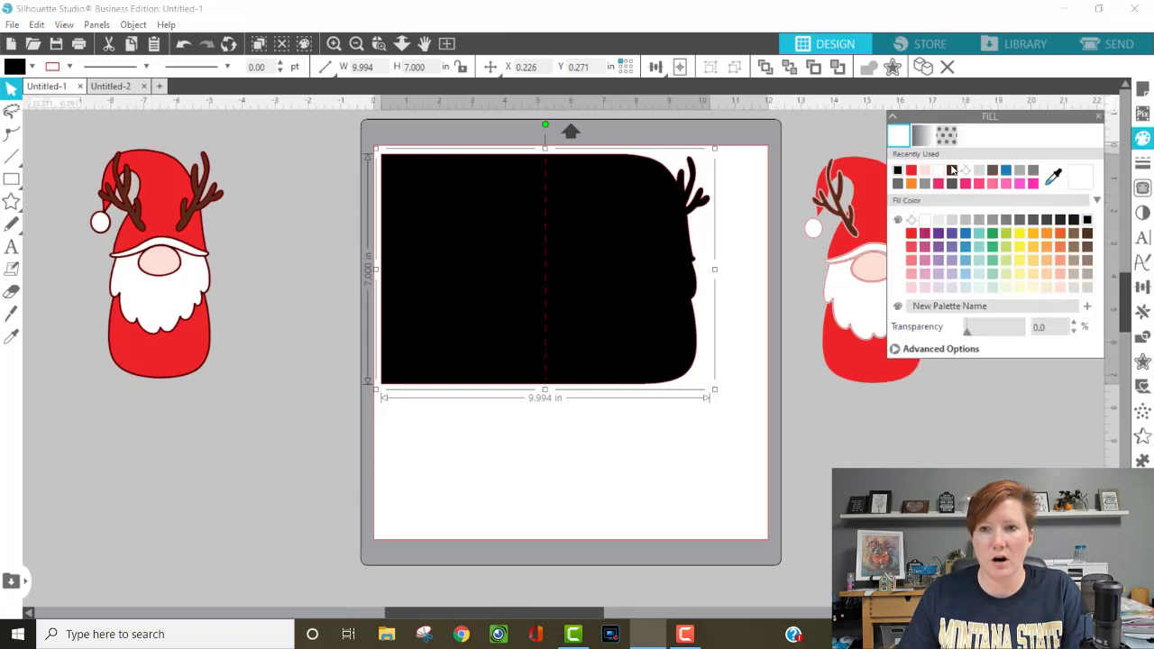
Fill the welded base light grey, then bring the coloured gnome to front over its right edge.
left_click(981, 176)
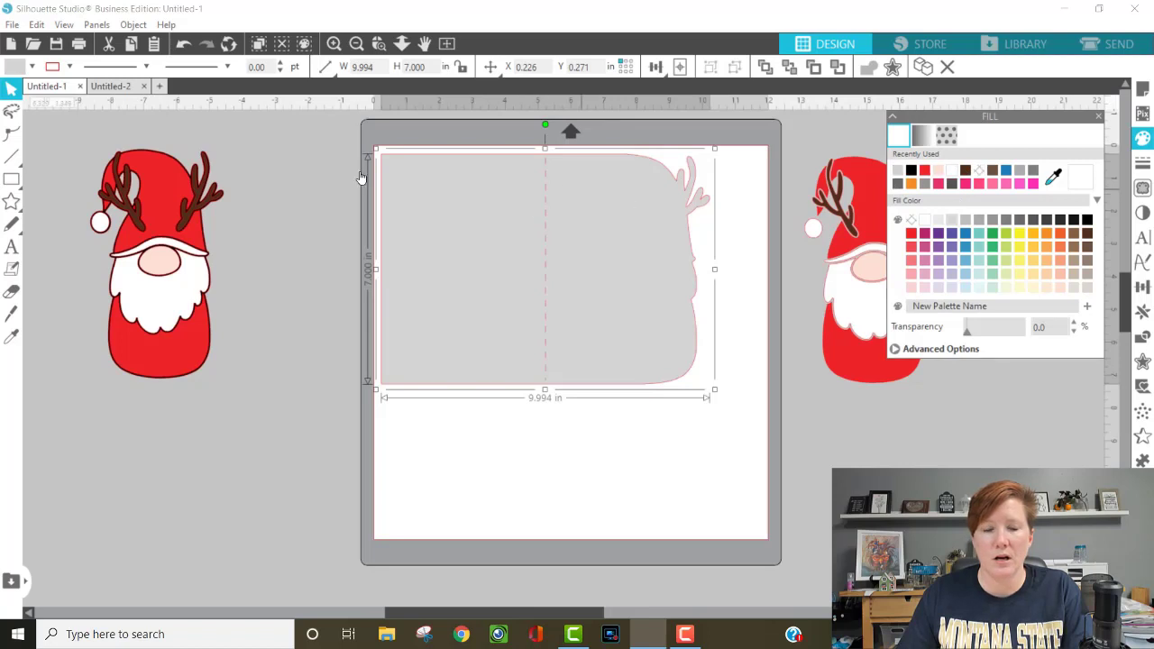
left_click_drag(257, 200, 631, 314)
right_click(622, 420)
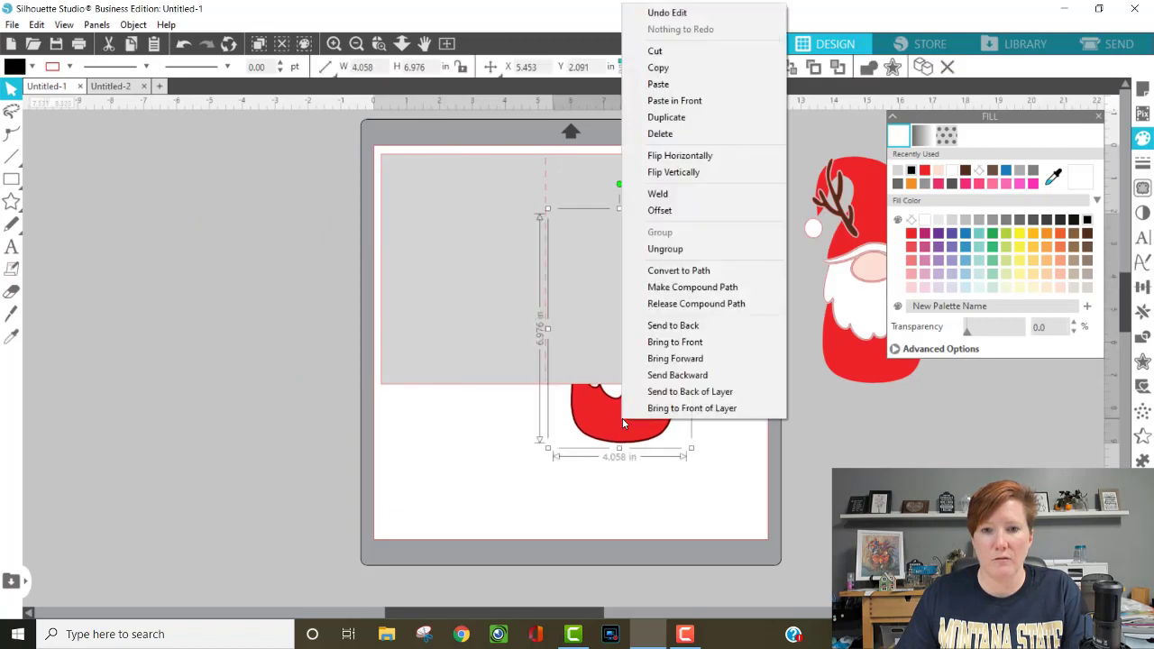
left_click(663, 343)
left_click_drag(625, 406, 649, 347)
Zoom in on the gnome to check its alignment over the base's right edge.
left_click(378, 43)
left_click_drag(518, 135, 773, 458)
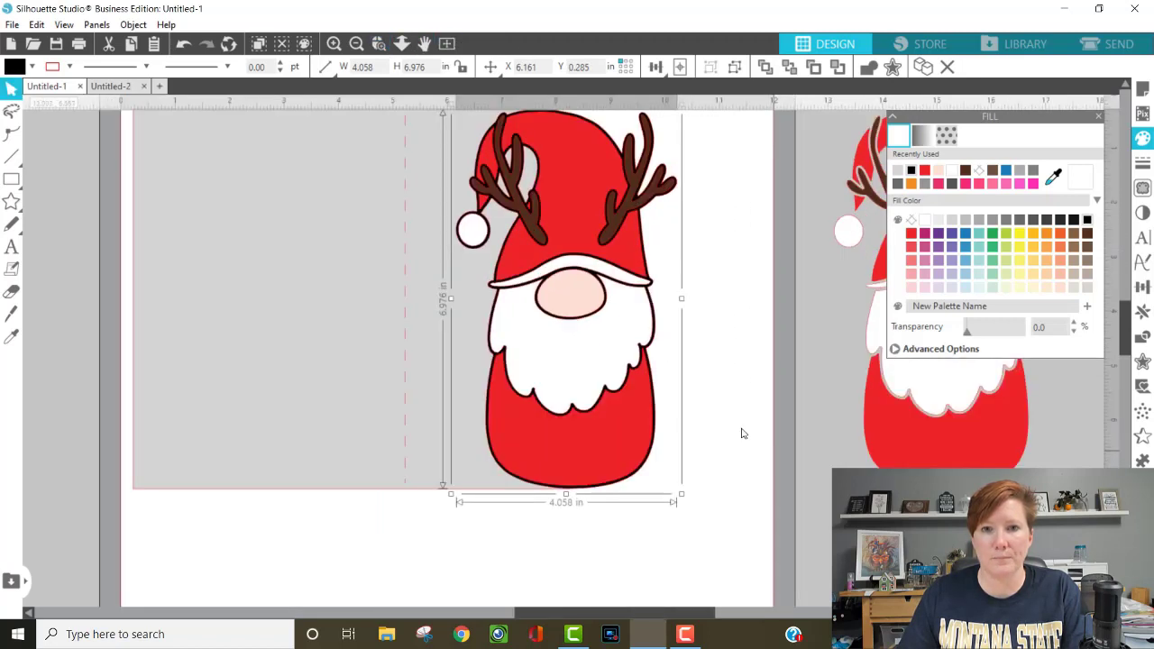
mouse_move(622, 425)
left_mouse_down()
mouse_move(608, 419)
mouse_move(624, 424)
left_mouse_up()
key("ctrl+z")
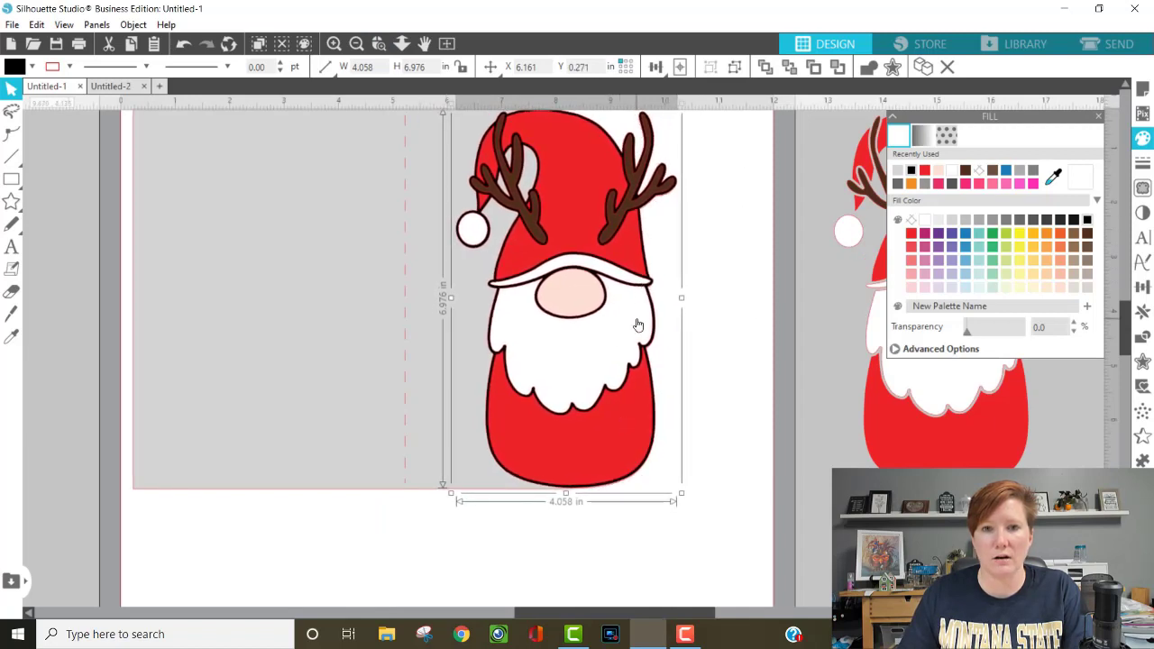
mouse_move(1125, 350)
left_mouse_down()
mouse_move(1126, 330)
mouse_move(1125, 342)
left_mouse_up()
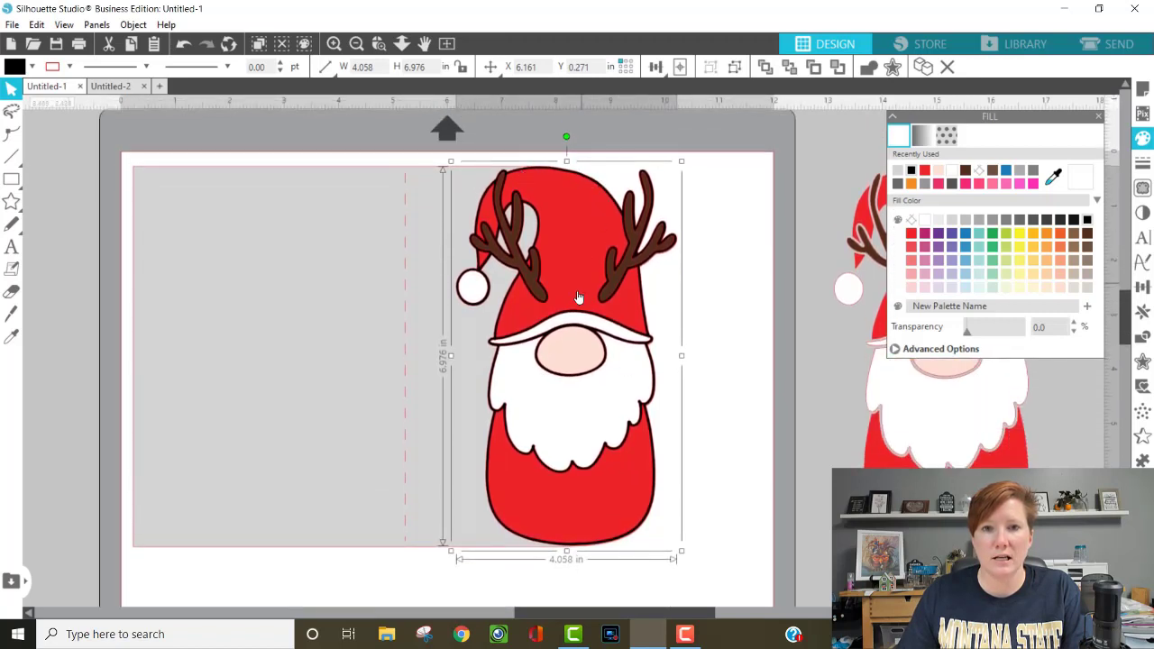